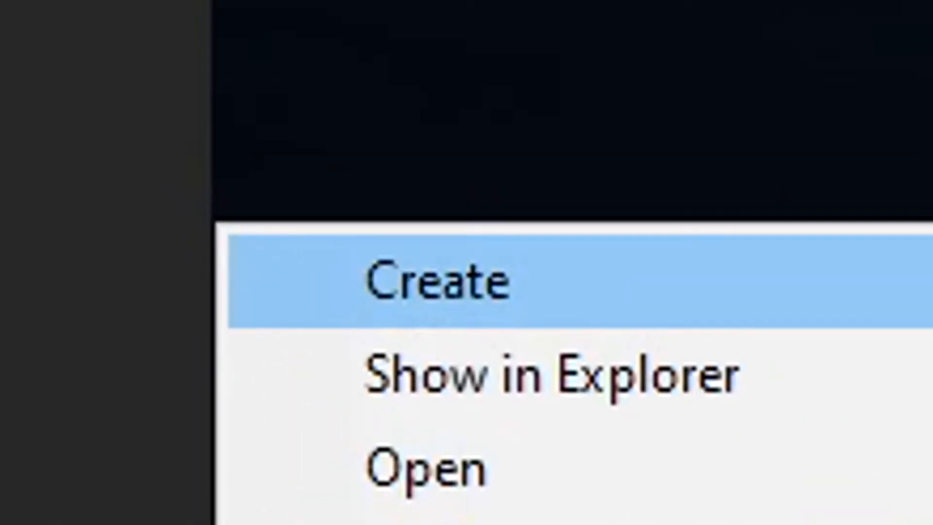
Create a URP Lit Shader Graph named FireBall in the Tuto folder.
mouse_move(327, 109)
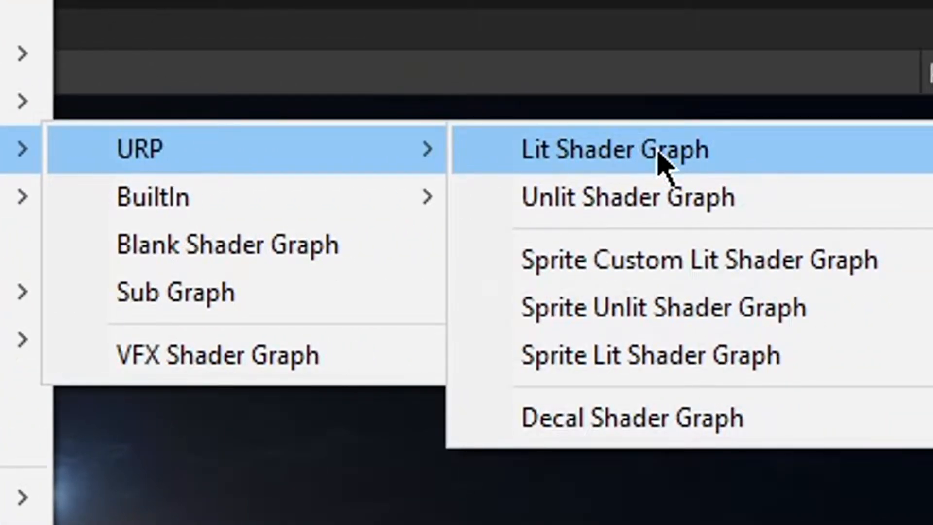
click(661, 156)
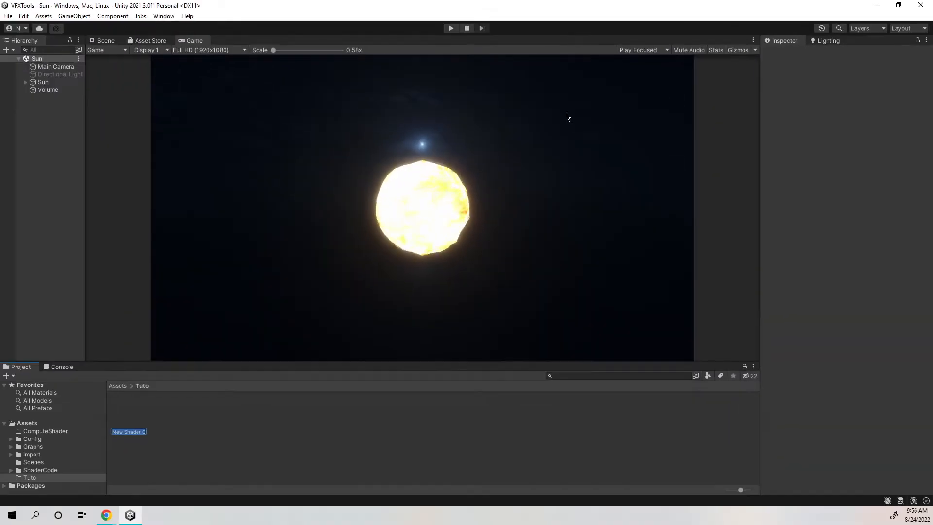
text(FireBall)
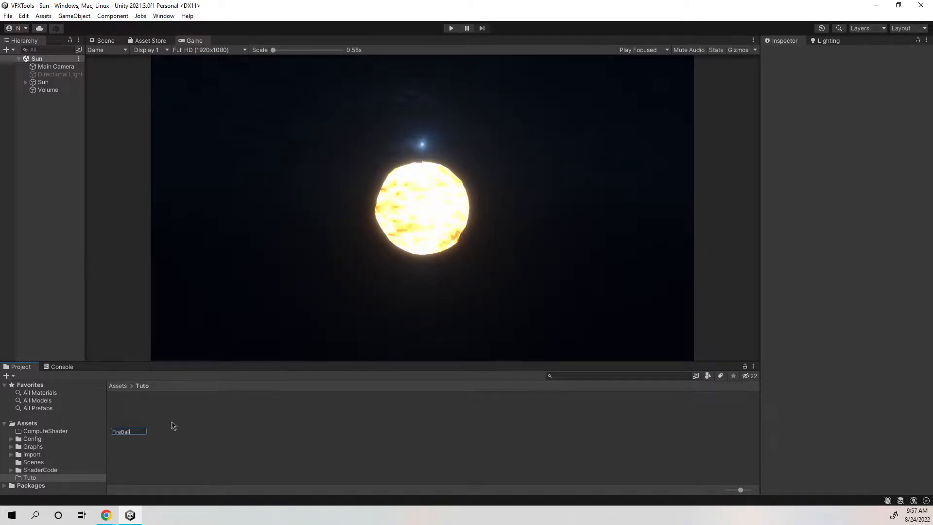
key(Return)
click(231, 434)
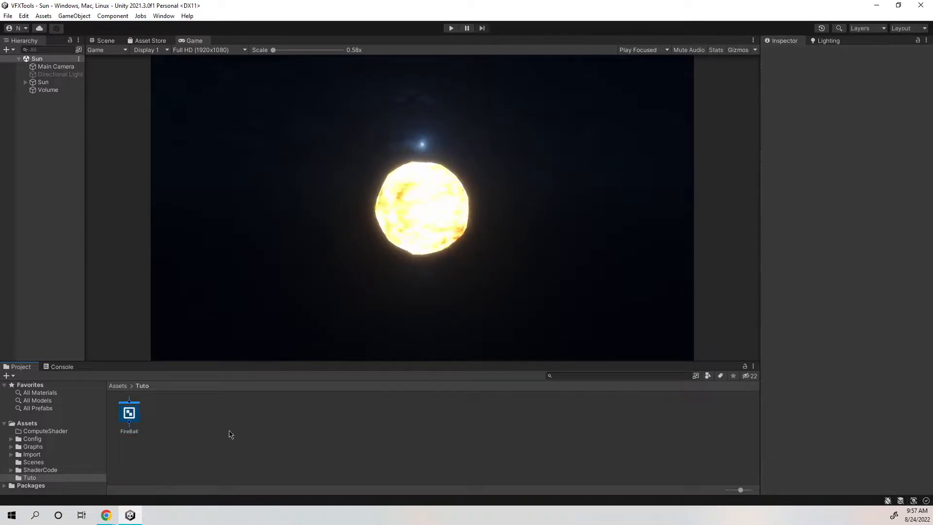
Create a material named FireBall from the FireBall shader graph.
right_click(131, 421)
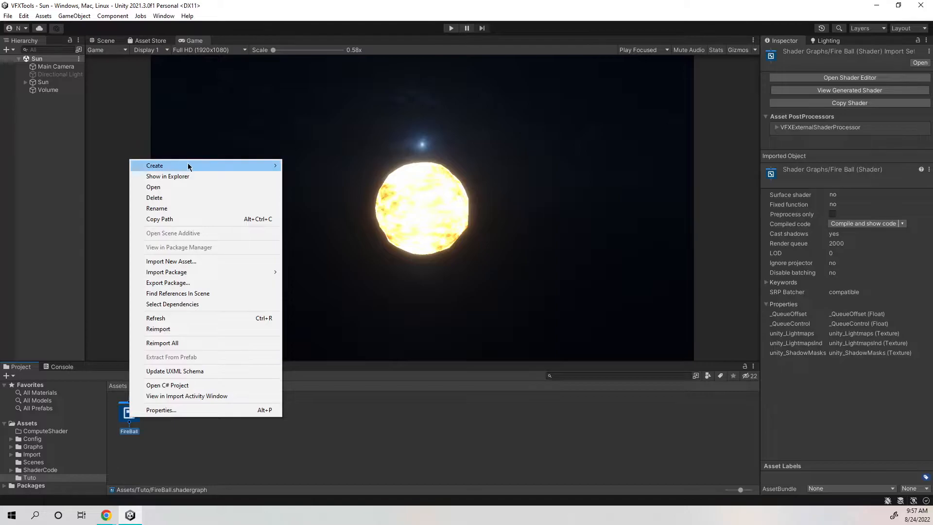
mouse_move(187, 165)
click(316, 272)
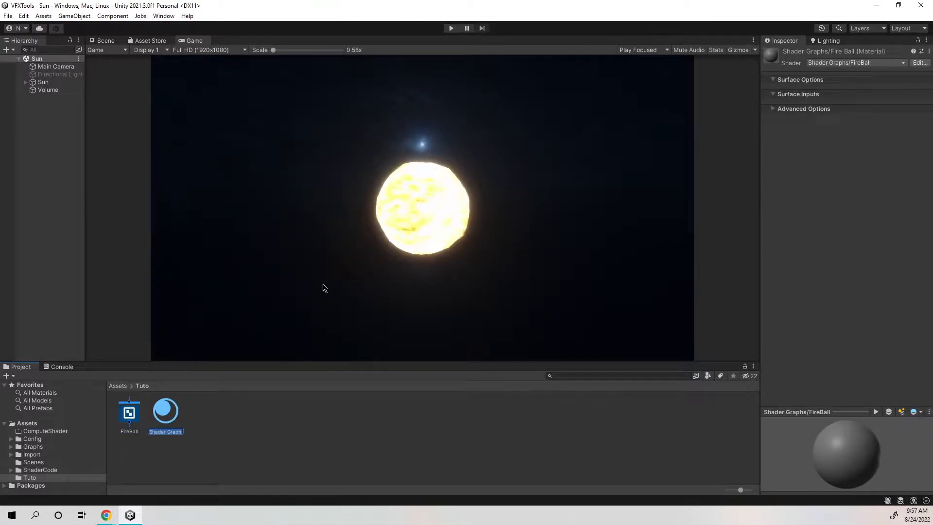
text(M)
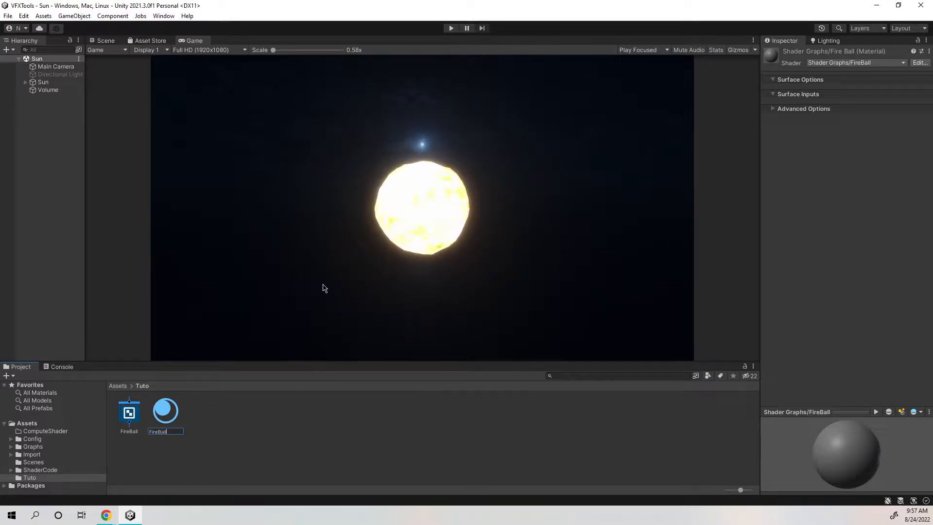
text(ireBall)
key(Return)
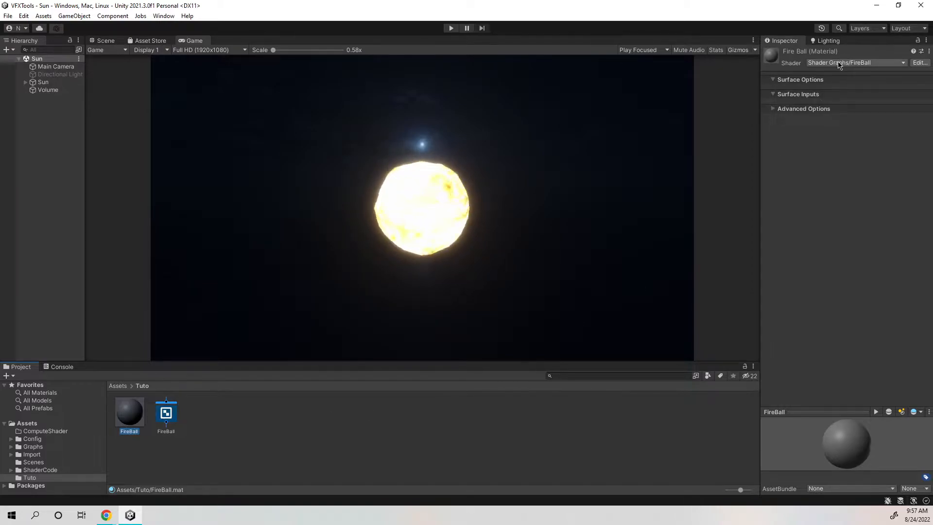
Search the available shaders for "fire" from the FireBall material's shader setting.
click(821, 64)
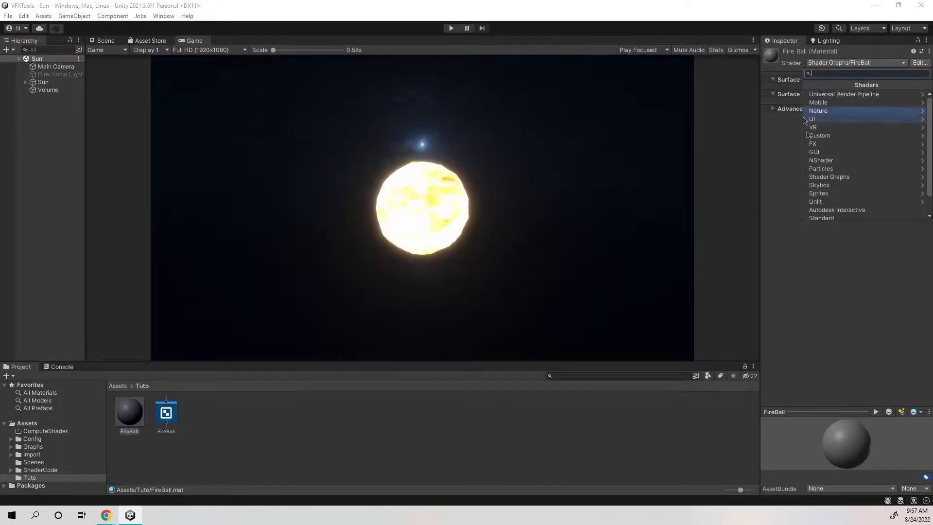
text(fire)
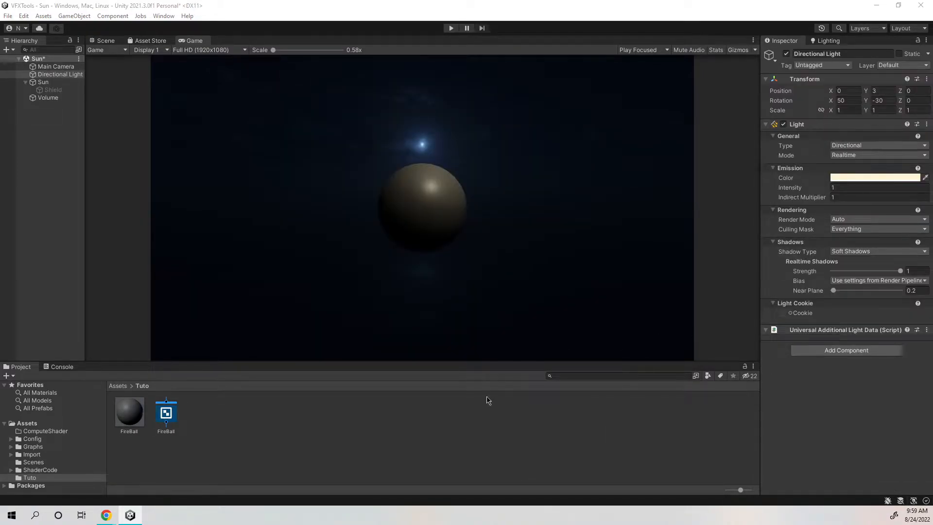
click(493, 418)
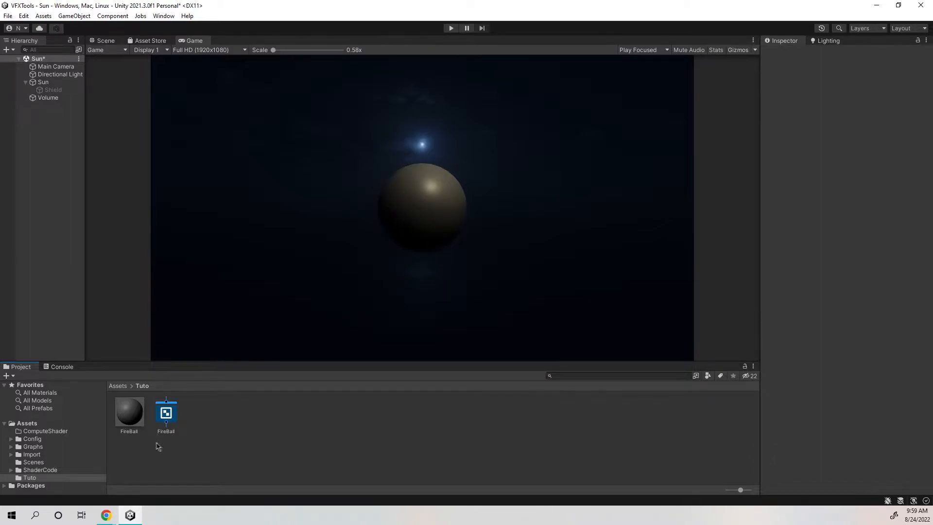
Open the FireBall shader graph and add a Simple Noise node with its scale set to 20.
click(166, 414)
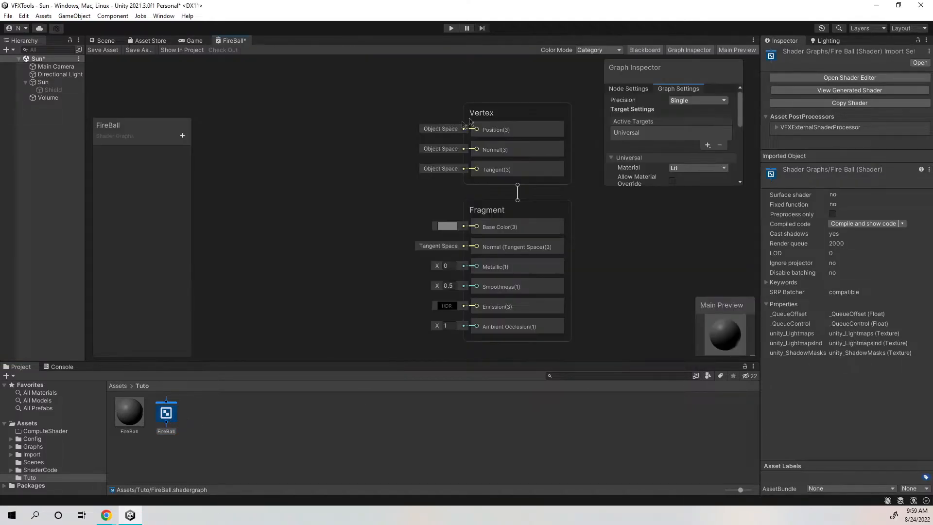
middle_drag(195, 198, 329, 200)
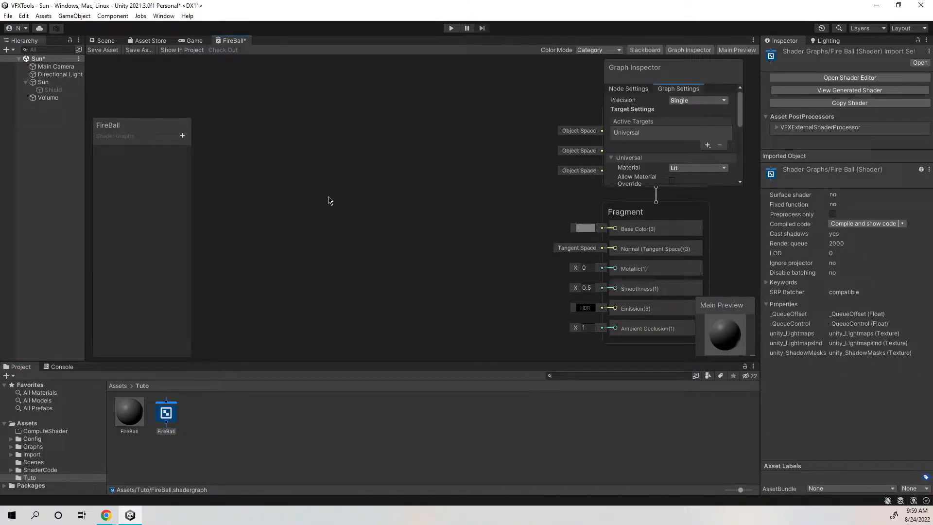
right_click(326, 200)
click(384, 204)
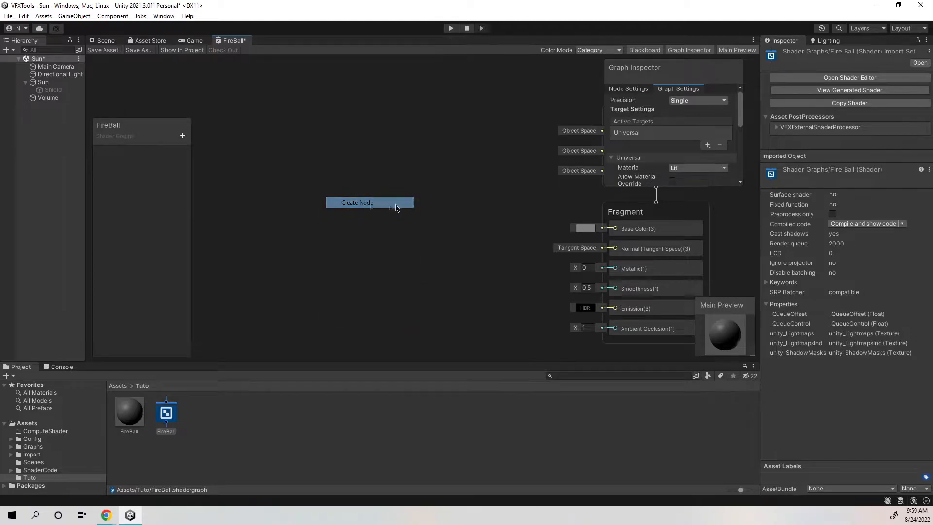
text(noise)
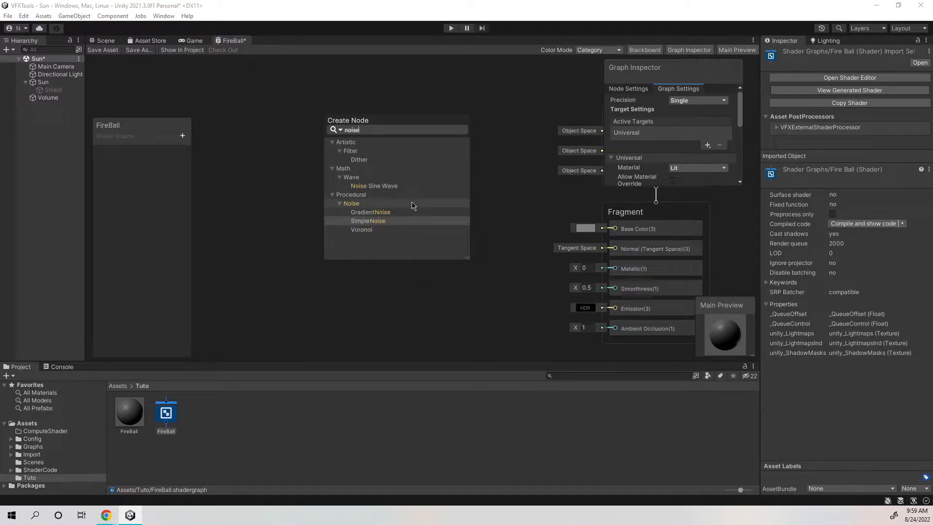
click(379, 223)
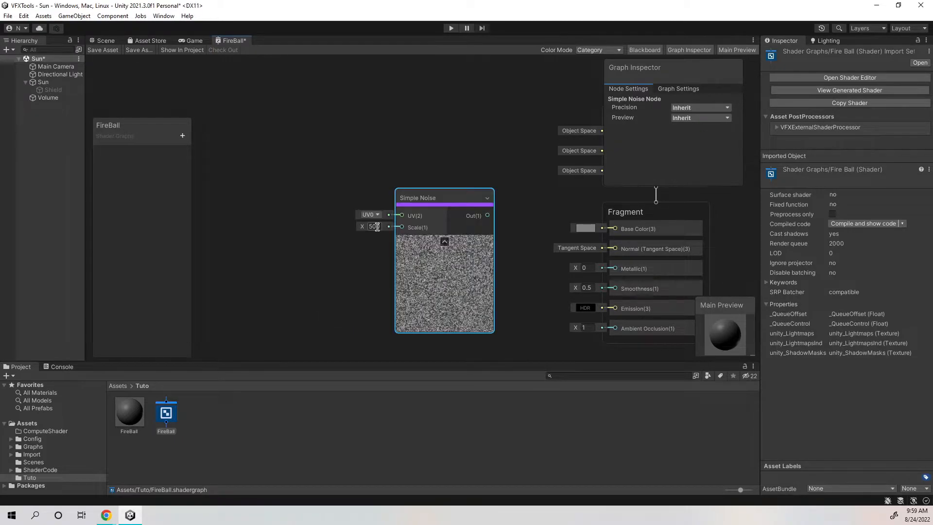
text(20)
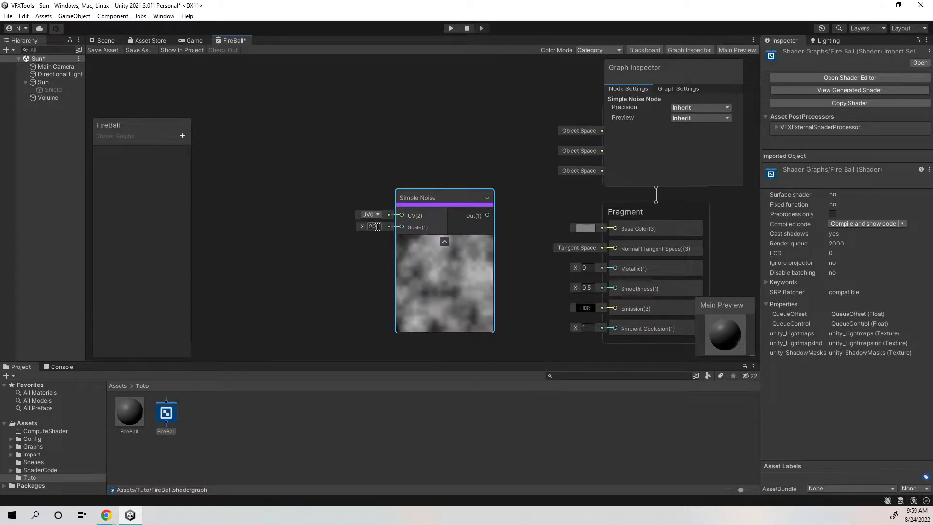
Connect the Simple Noise output to the fragment's Base Color and check the saved shader in the Game view.
drag(409, 215, 380, 228)
drag(459, 229, 615, 228)
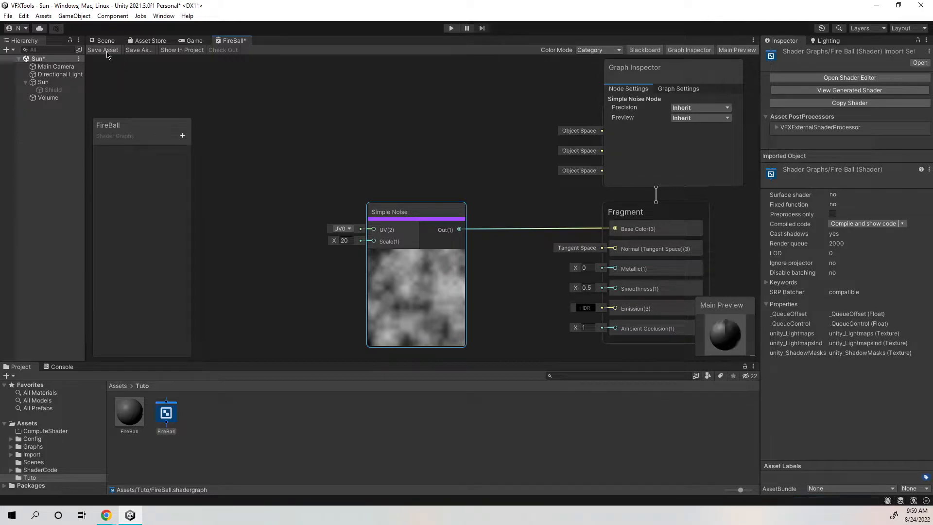
click(191, 41)
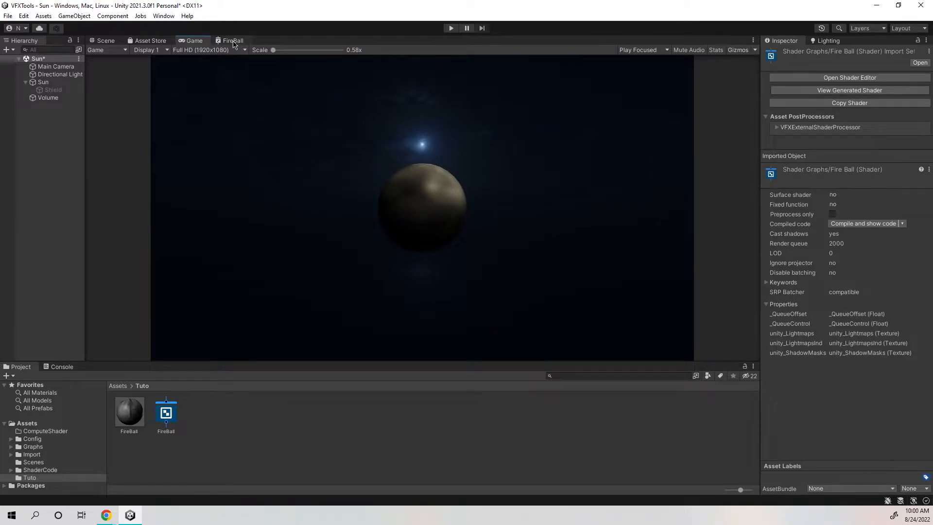
Return to the FireBall graph and add a Vector 2 property named NoiseSpeed1.
click(233, 42)
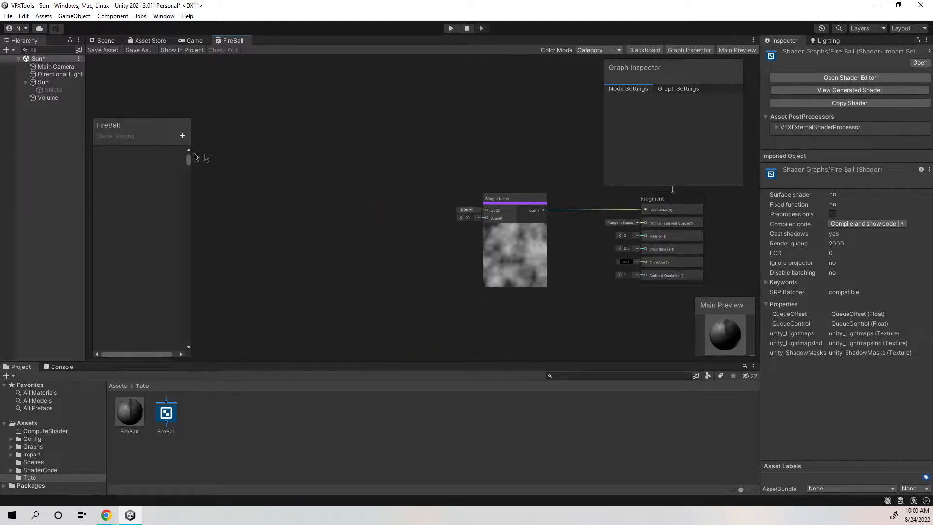
click(182, 136)
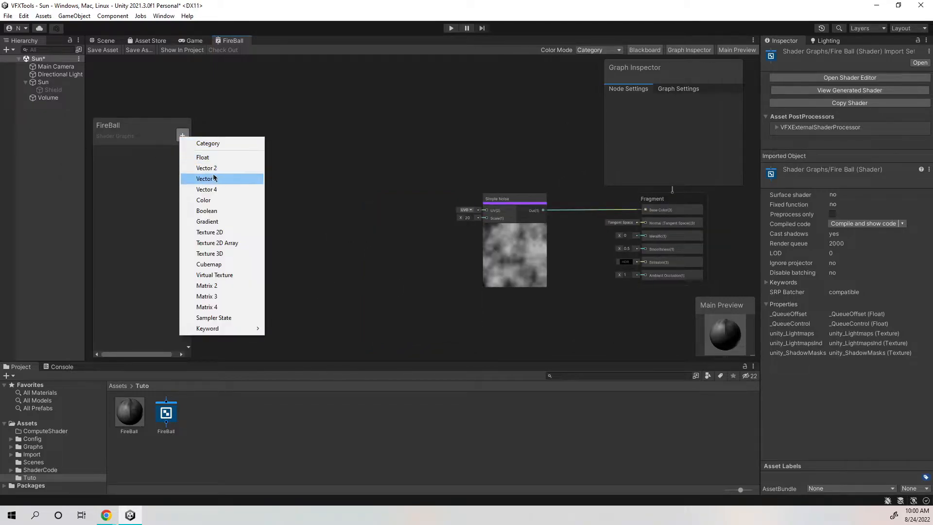
click(211, 169)
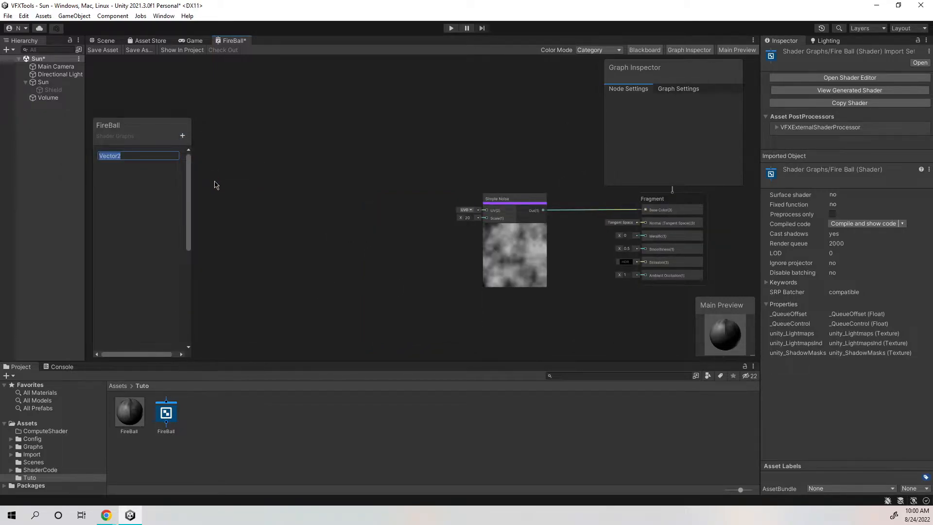
text(S)
key(BackSpace)
key(Return)
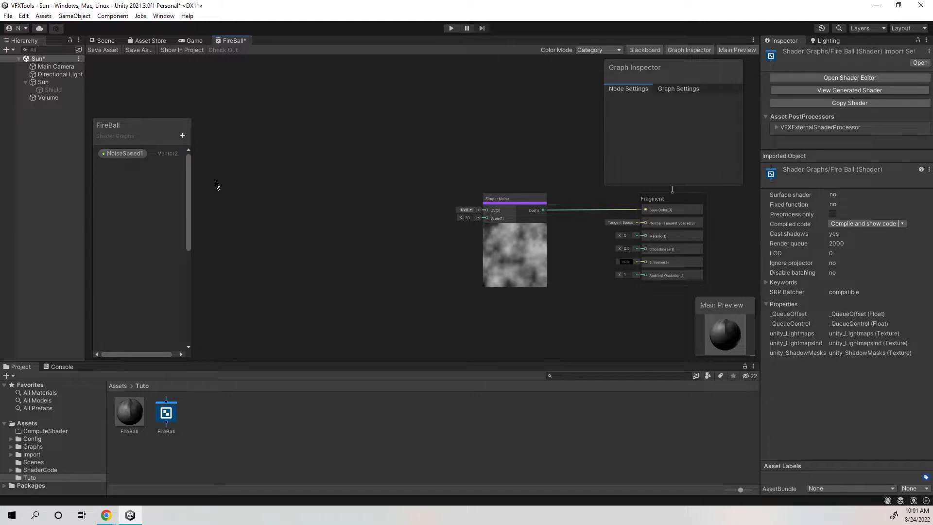
Add a Float property named NoiseScale1 with a default of 20 and connect it to the Simple Noise node's Scale input.
click(182, 135)
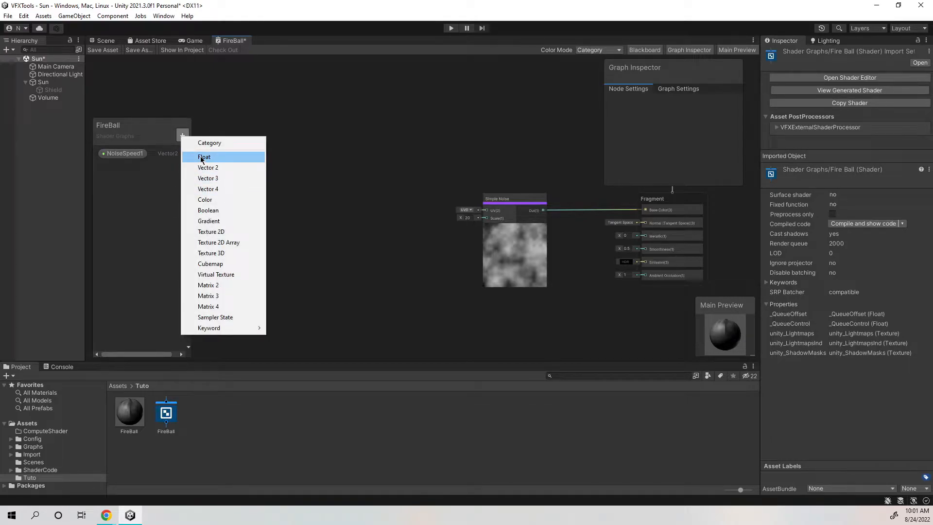
click(202, 158)
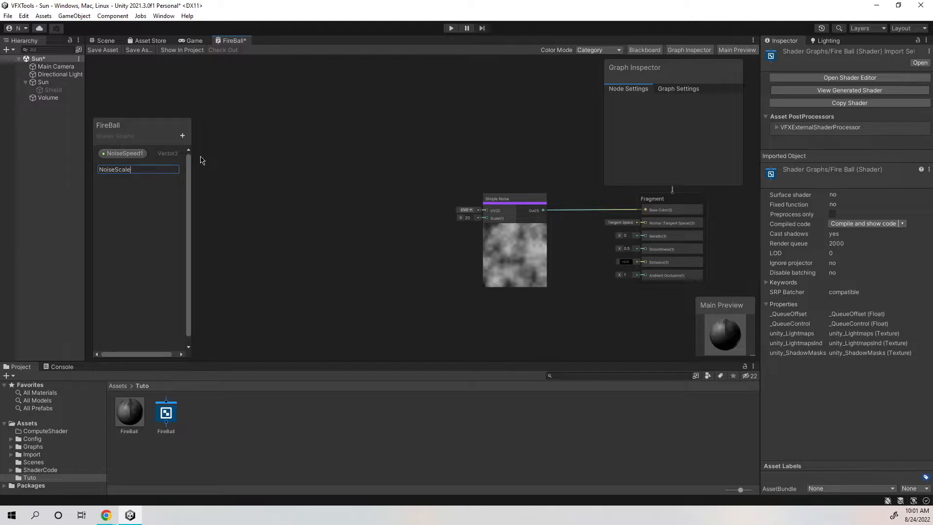
text(NoiseScale1)
key(Return)
click(109, 169)
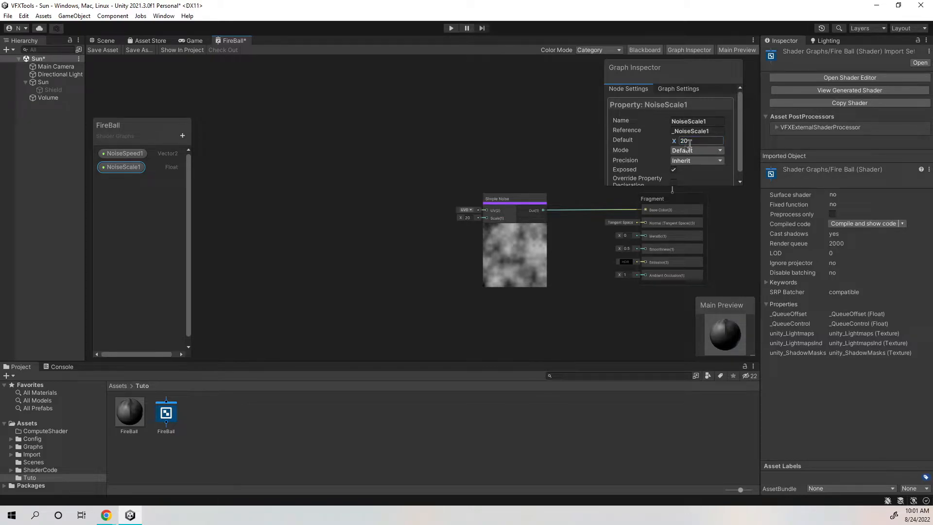
drag(121, 167, 451, 249)
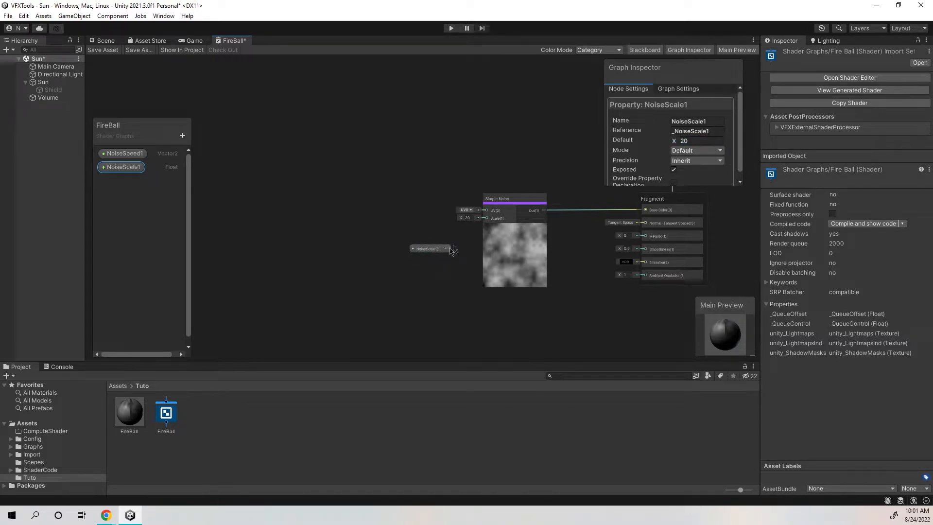
drag(447, 248, 487, 218)
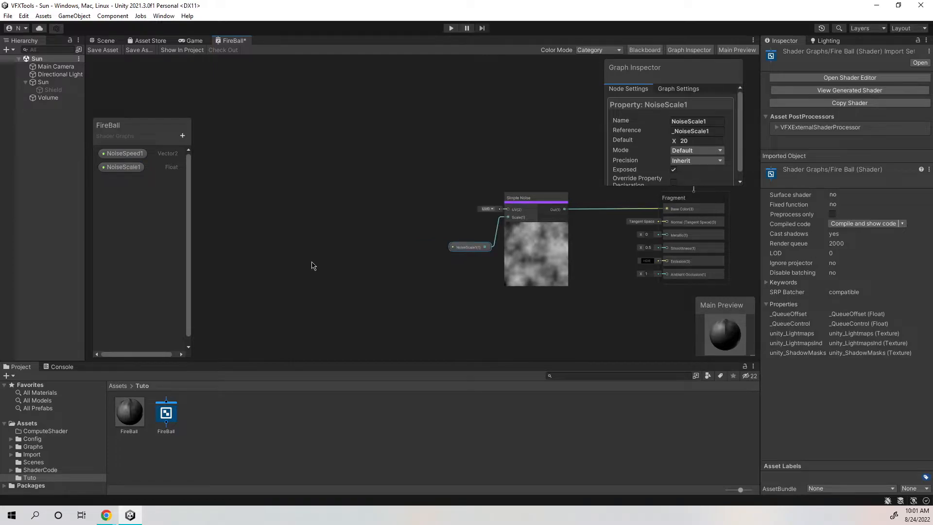
Create a UV node in the empty graph area before the Simple Noise node.
right_click(313, 266)
click(355, 265)
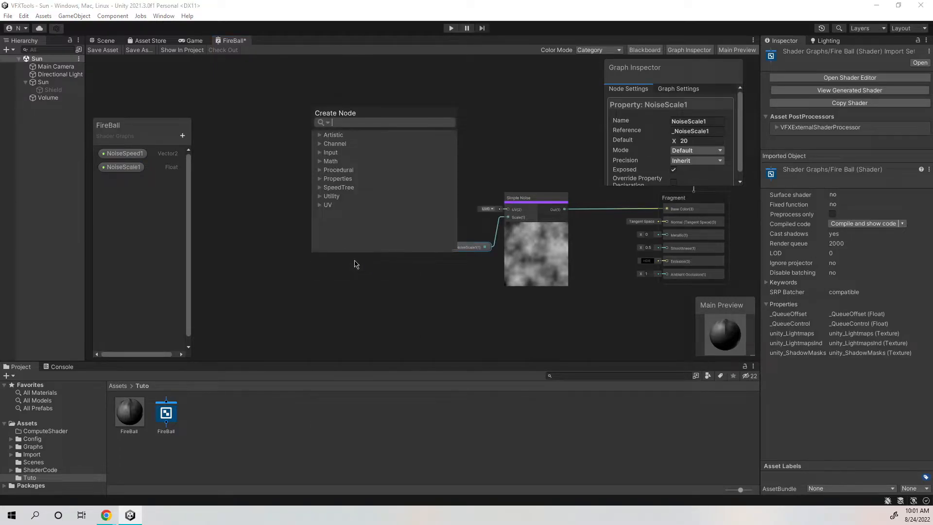
text(uv)
key(Return)
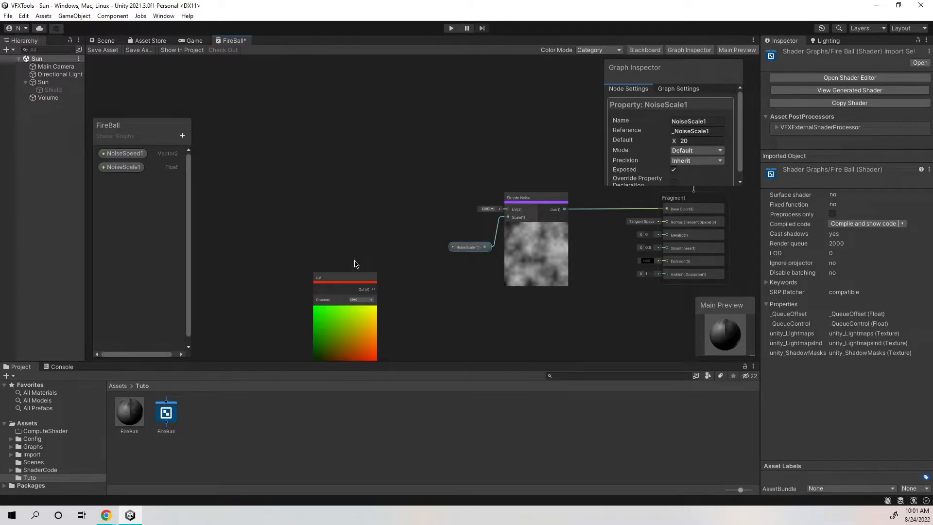
Create an Add node between the UV and Simple Noise nodes and connect the UV output to its B input.
right_click(409, 204)
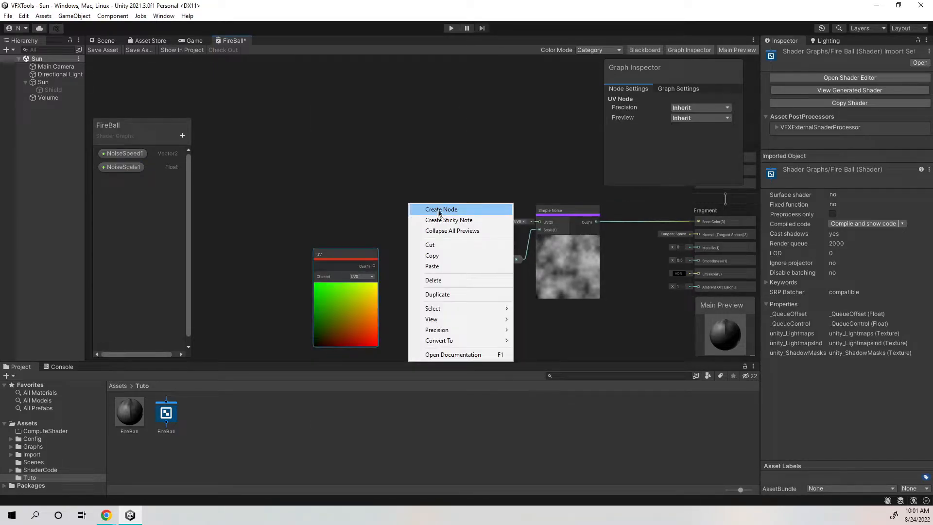
click(439, 210)
text(add)
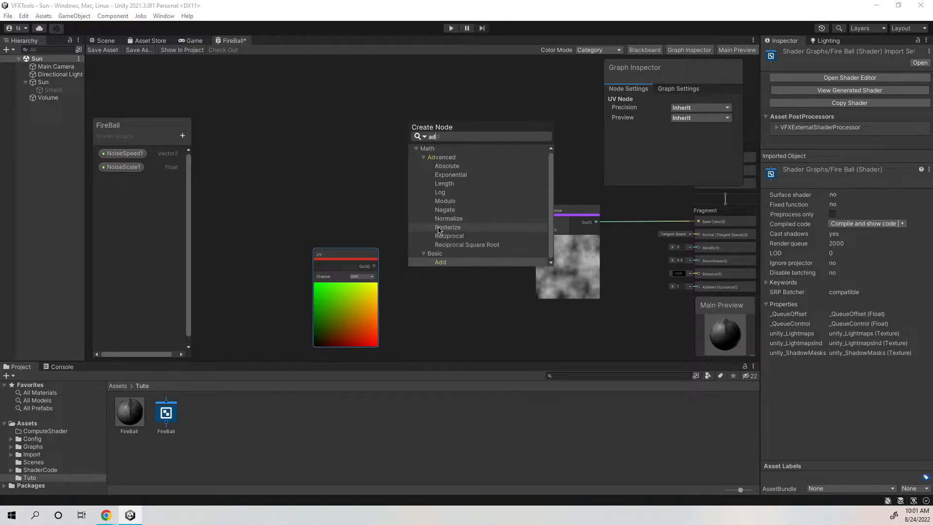
key(Return)
drag(441, 228, 446, 216)
drag(373, 266, 417, 228)
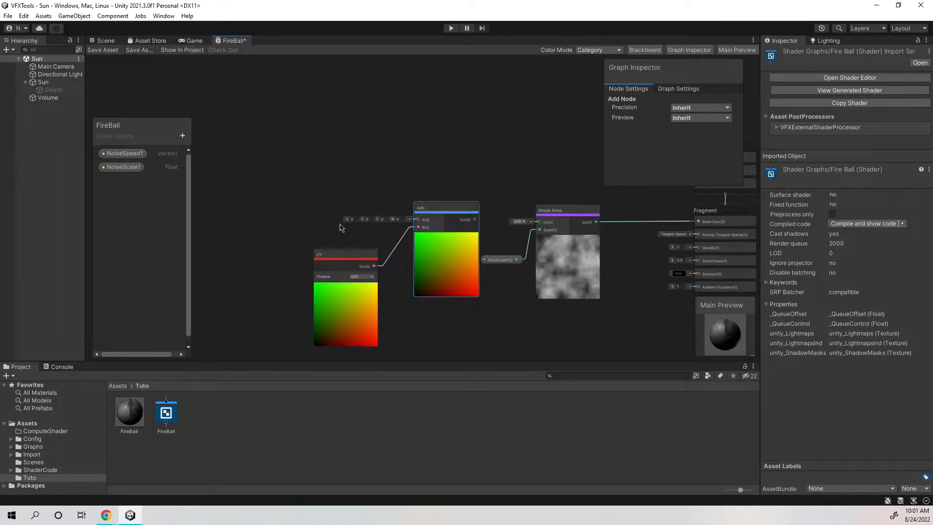
Connect the Add node's output to the Simple Noise node's UV input and tidy the Add node's placement.
middle_drag(345, 257, 435, 257)
click(435, 257)
drag(527, 213, 628, 222)
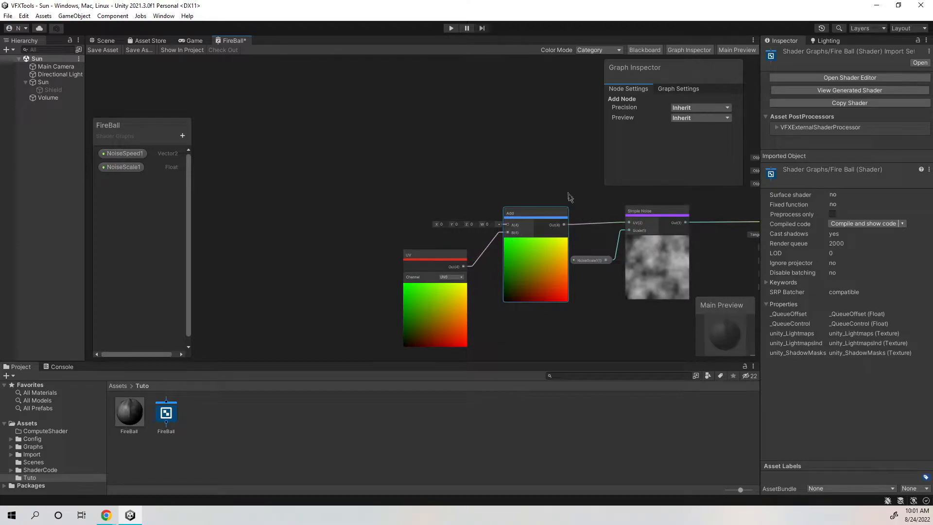
middle_drag(555, 217, 488, 229)
drag(488, 226, 487, 223)
middle_drag(505, 216, 525, 214)
Create a Time node in the empty area before the UV node.
right_click(378, 242)
click(398, 248)
text(time)
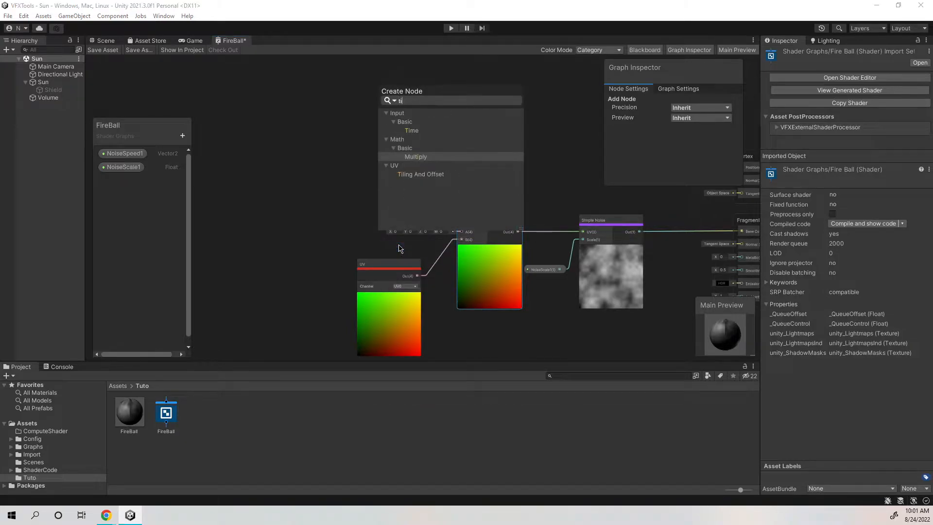
key(Return)
Create a Multiply node between the Time node and the Add node.
right_click(377, 188)
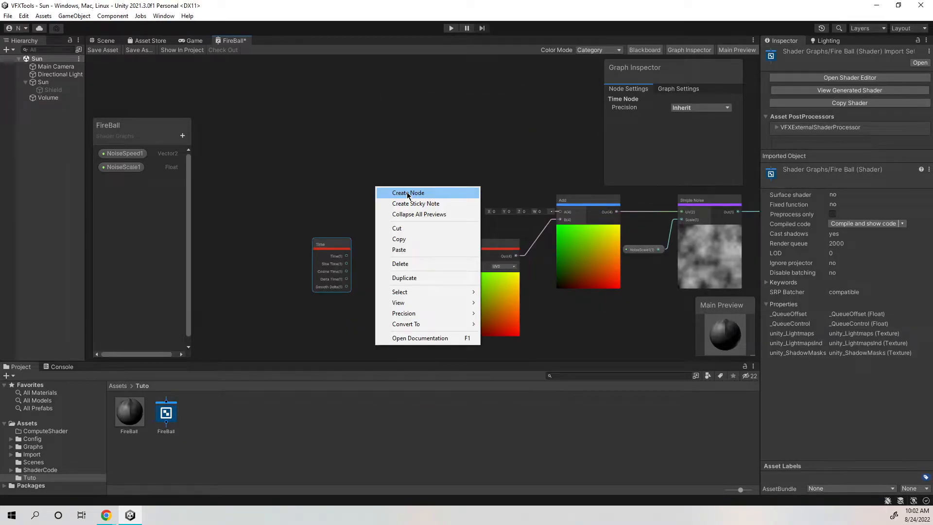
click(408, 193)
text(multiply)
key(Return)
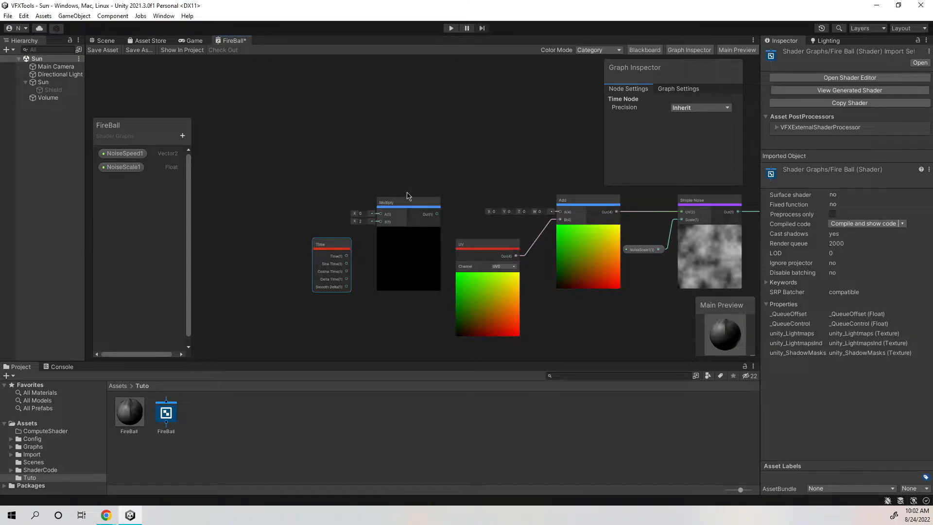
drag(411, 201, 412, 195)
Multiply NoiseSpeed1 on A by Time on B, and connect the Multiply output to the Add node's A input.
drag(128, 157, 292, 193)
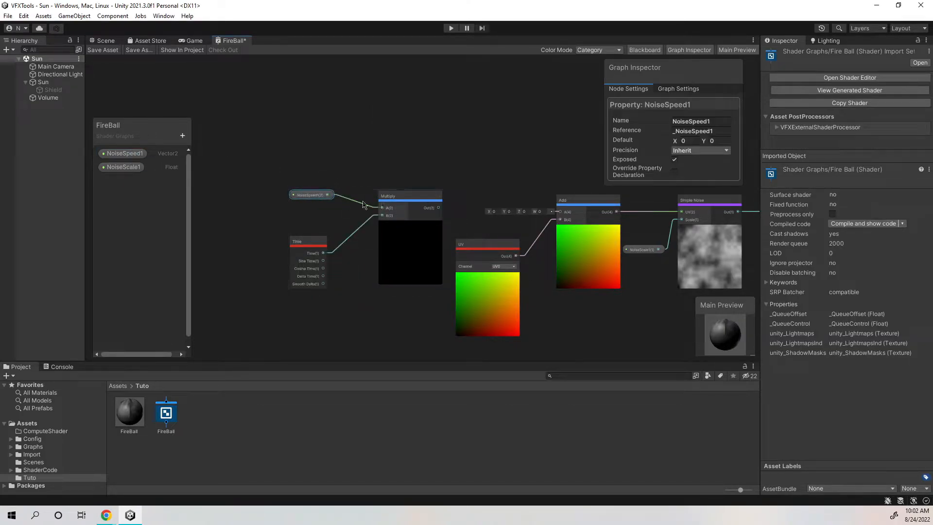
middle_drag(463, 211, 437, 219)
drag(414, 216, 538, 223)
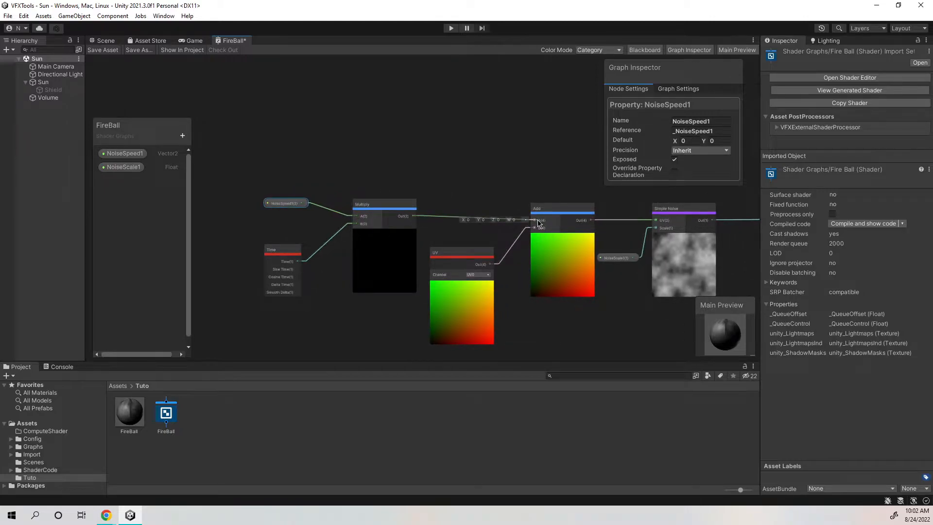
drag(402, 206, 402, 212)
scroll(401, 213, down, 1)
middle_drag(402, 214, 323, 204)
Set NoiseSpeed1's default to X 0.1 and Y 0.2, save the shader asset and show the Game view.
click(228, 194)
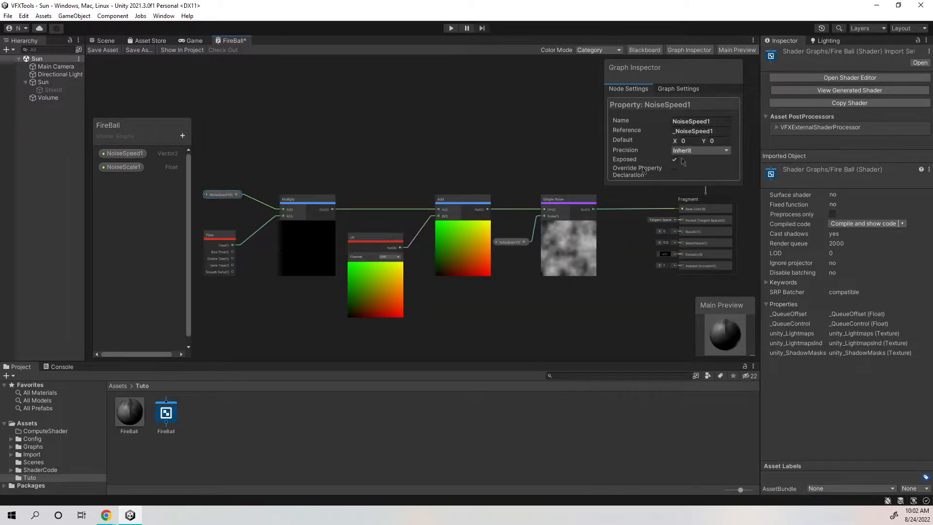
click(690, 142)
text(.1)
click(724, 140)
text(.2)
key(Return)
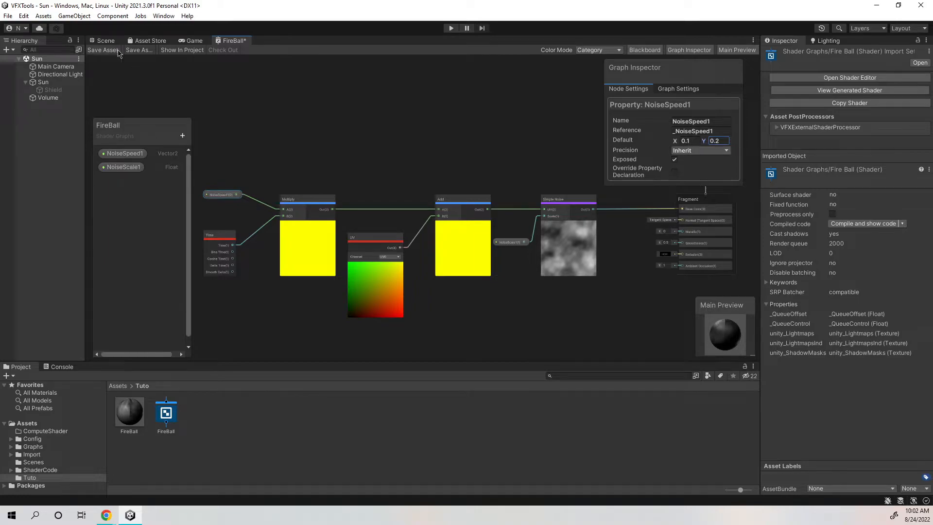
click(100, 51)
click(194, 40)
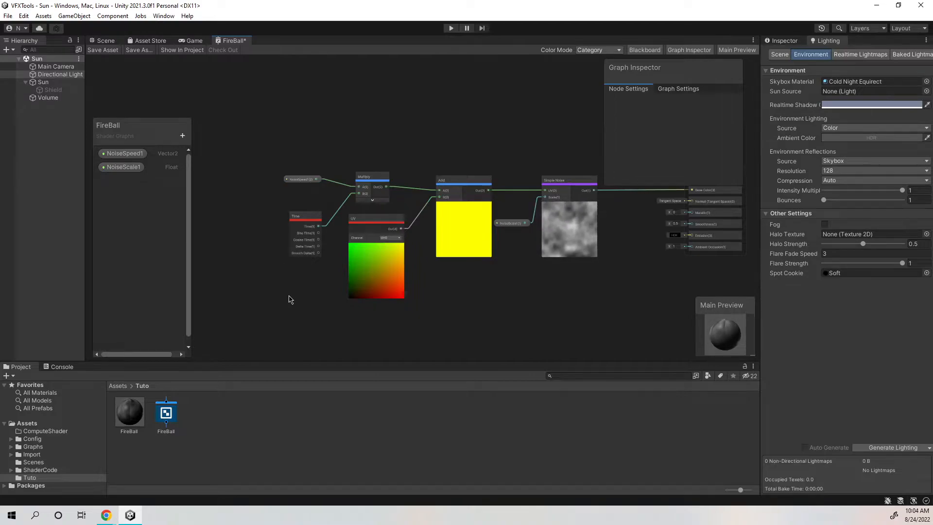
Move the whole noise node group away from the Fragment block and check NoiseScale1's default value.
drag(295, 308, 579, 138)
drag(571, 195, 430, 196)
mouse_move(389, 263)
middle_down()
mouse_move(482, 235)
mouse_move(386, 252)
middle_up()
click(369, 251)
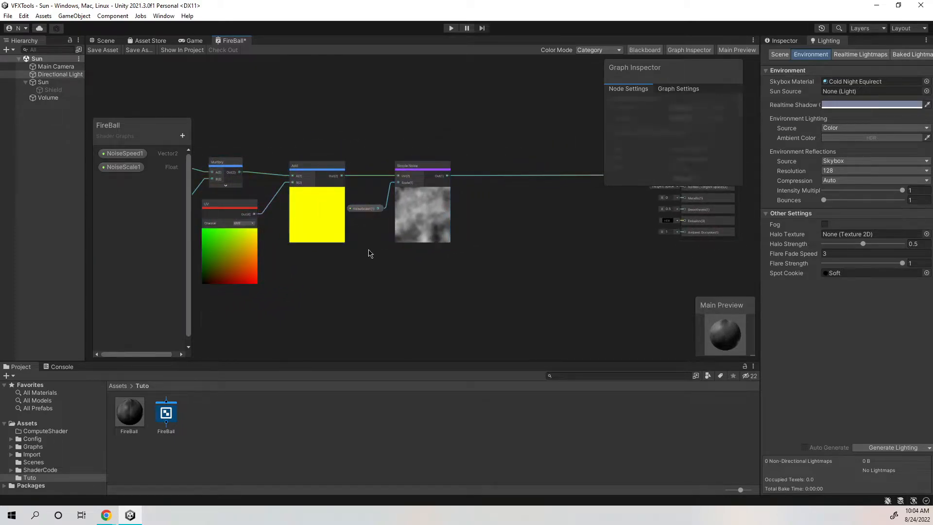
click(360, 210)
click(696, 140)
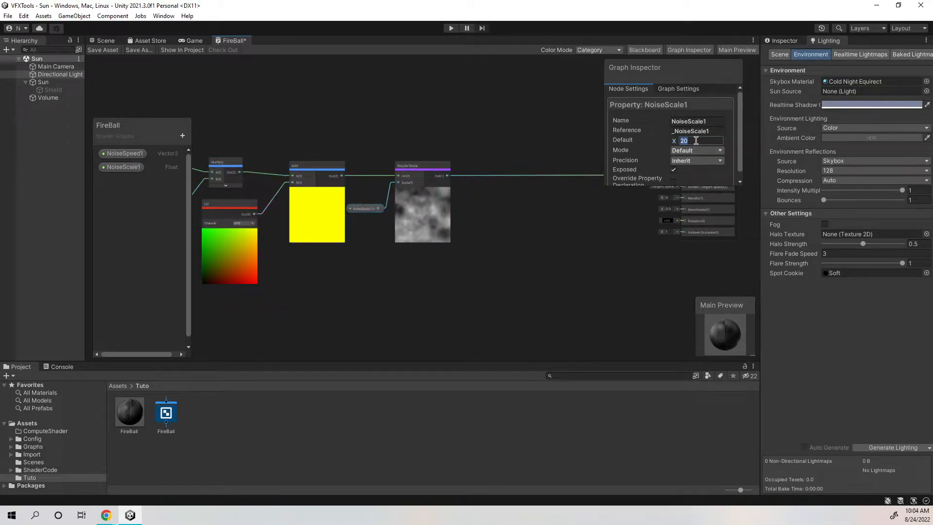
click(518, 237)
Create a second Simple Noise node and place it directly below the first one.
middle_drag(462, 262, 567, 223)
scroll(567, 223, down, 1)
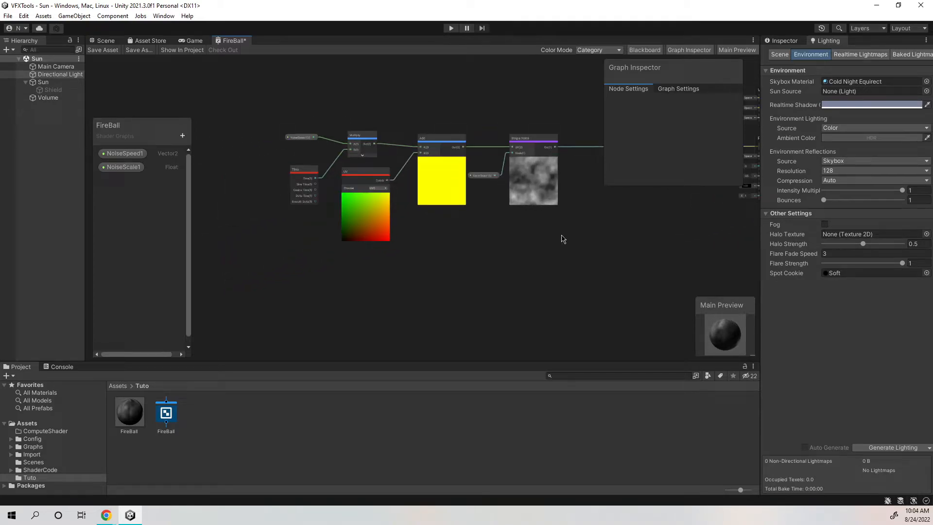
middle_drag(548, 260, 572, 252)
right_click(539, 258)
click(571, 261)
text(noise)
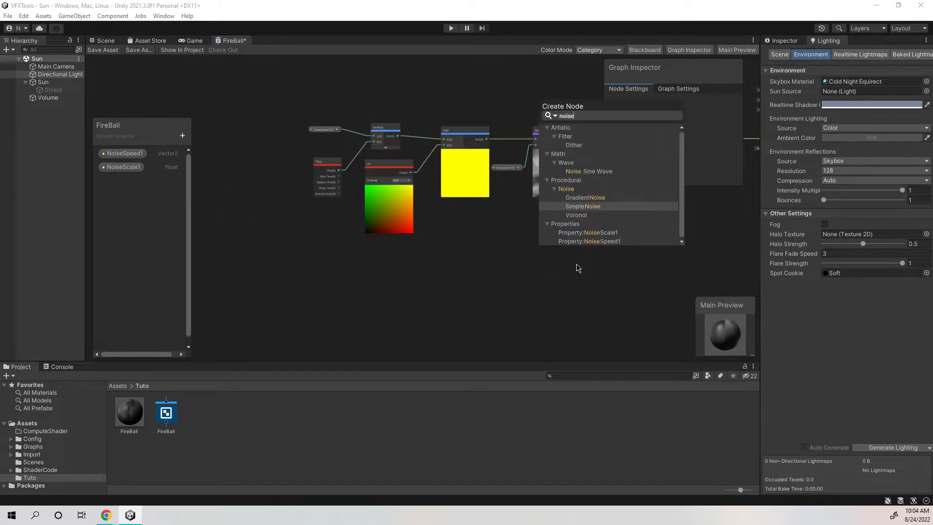
key(Return)
drag(579, 269, 572, 240)
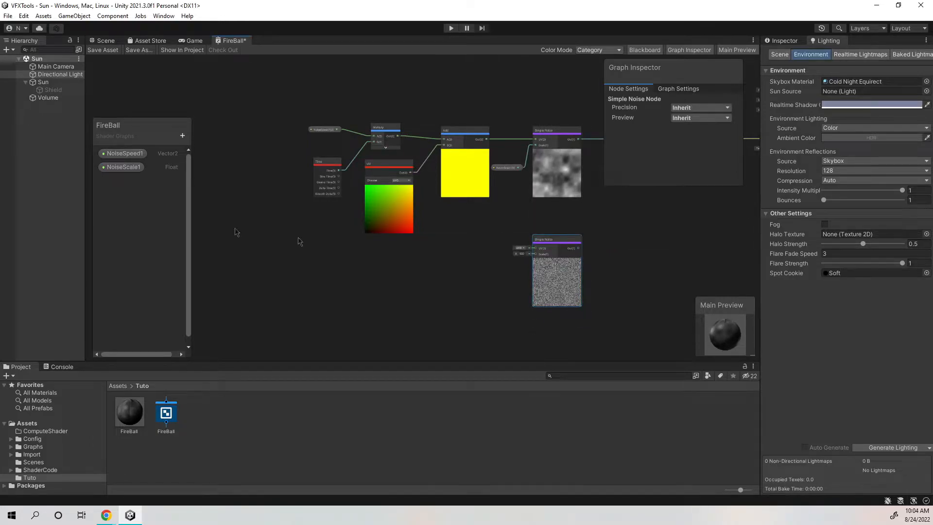
Add a Vector2 property named NoiseSpeed2 and a Float property named NoiseScale2.
click(182, 137)
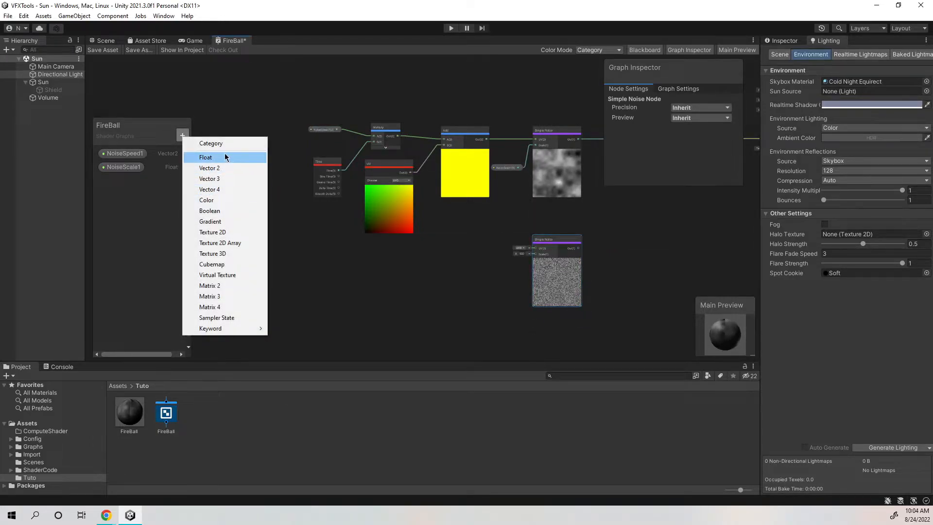
click(224, 171)
text(NoiseSpeed2)
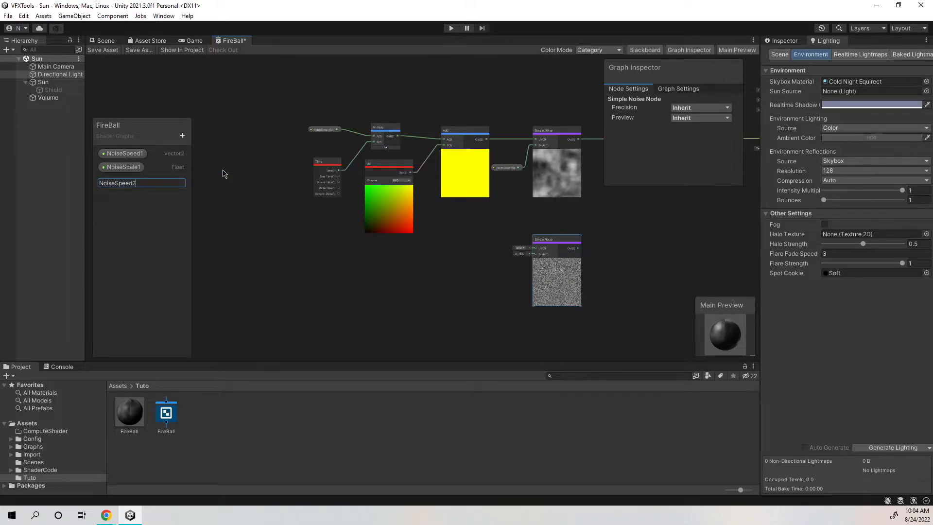
key(Return)
click(183, 136)
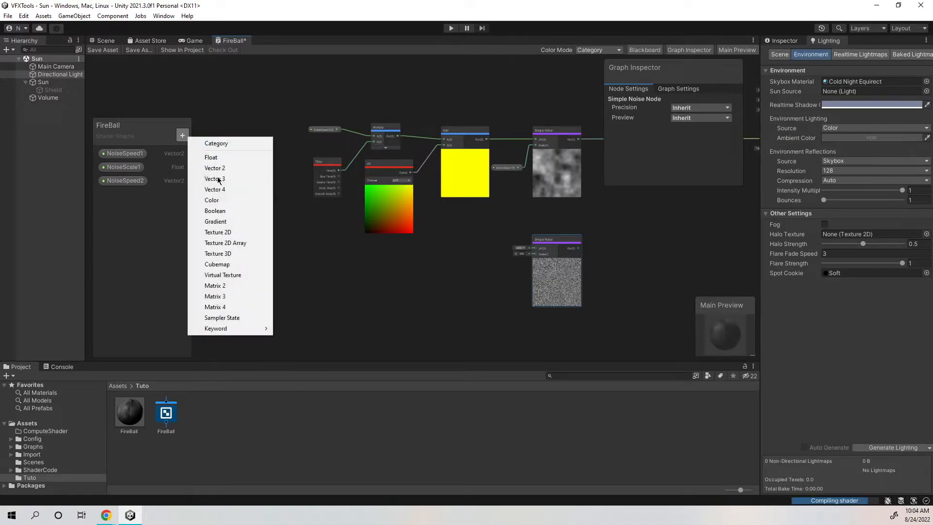
click(210, 159)
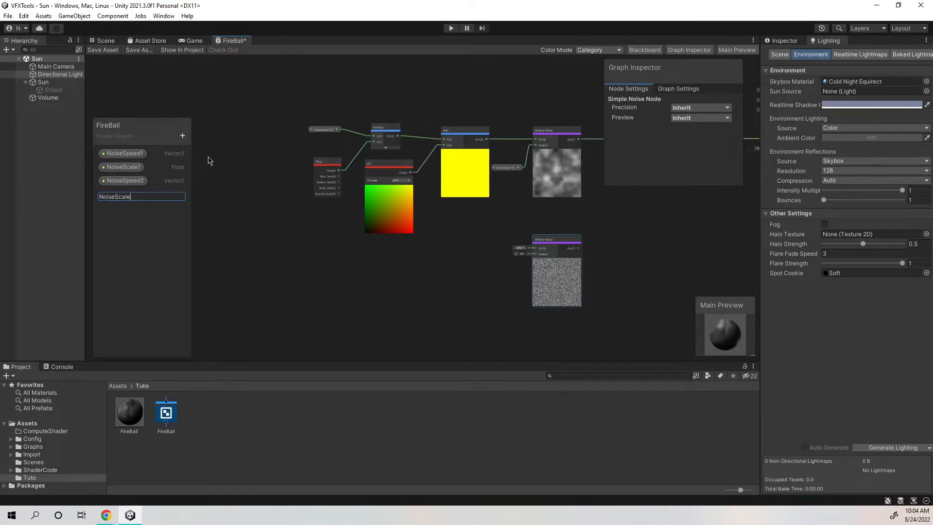
key(Return)
Connect NoiseScale2 to the second Simple Noise node's Scale input and set its default to 40.
drag(123, 194, 457, 272)
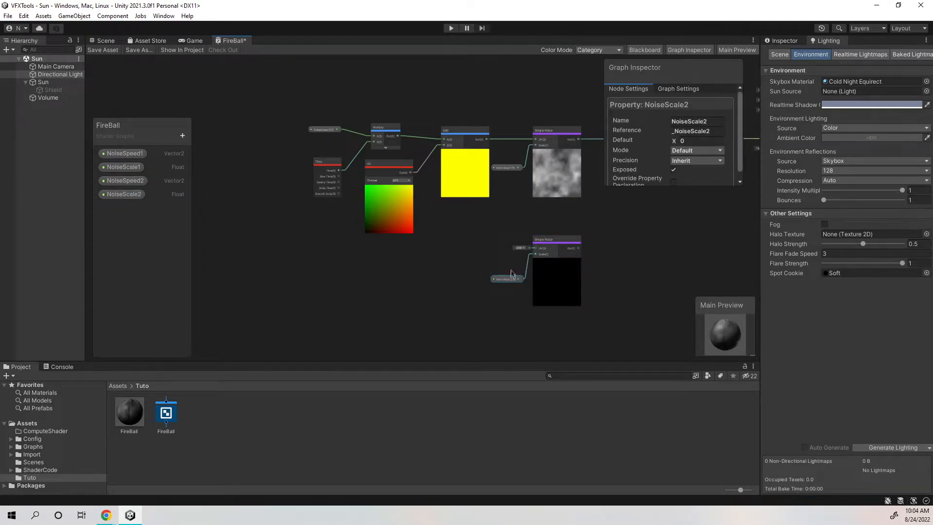
scroll(511, 275, up, 3)
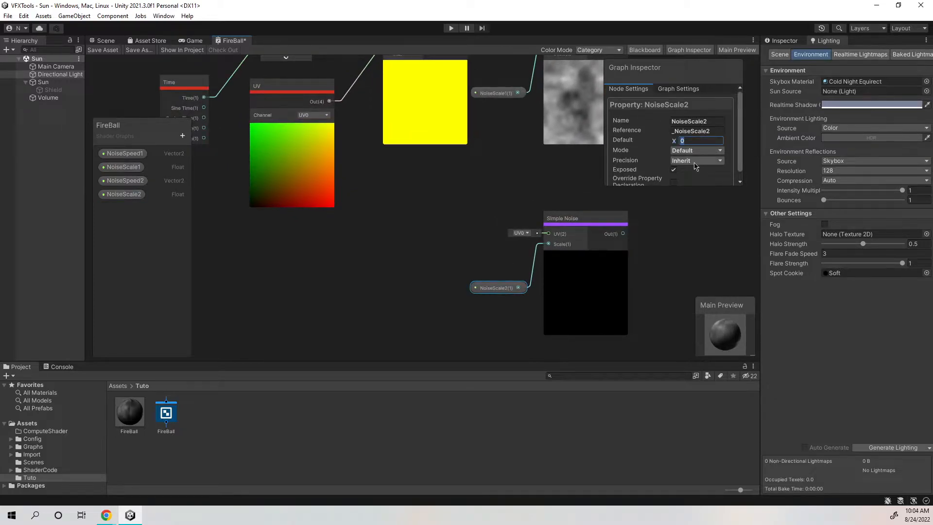
text(40)
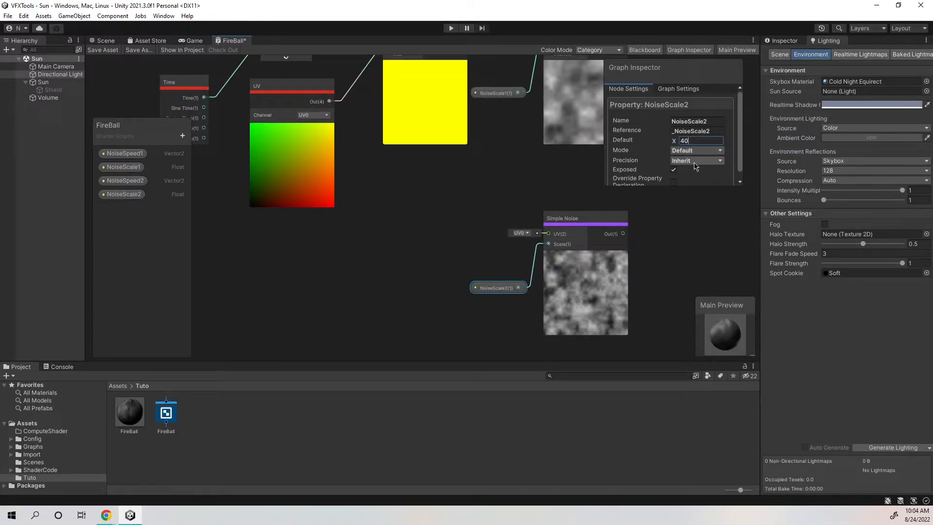
Move the Time node down beside the UV node.
scroll(423, 248, down, 2)
middle_drag(437, 267, 464, 251)
drag(264, 151, 257, 201)
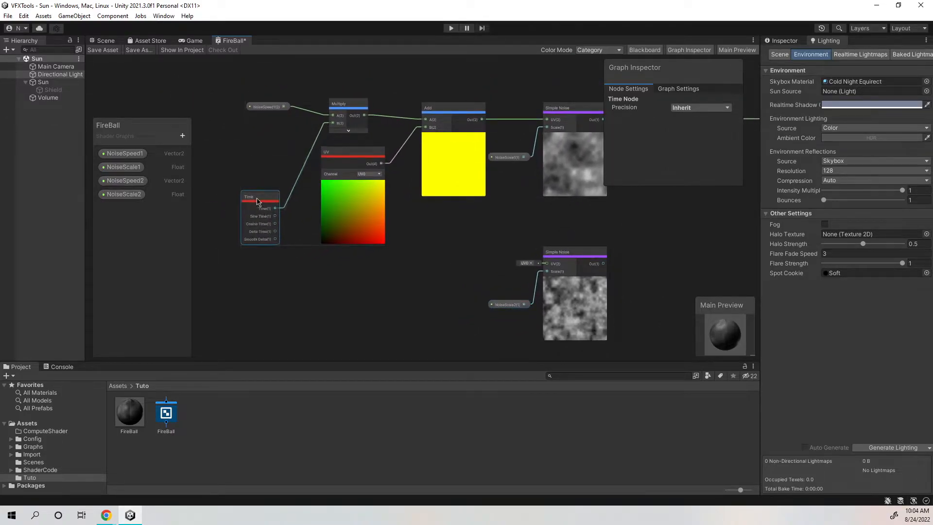
Create a second Multiply node below the UV node, with Time on A and NoiseSpeed2 on B.
middle_drag(242, 200, 310, 169)
right_click(393, 259)
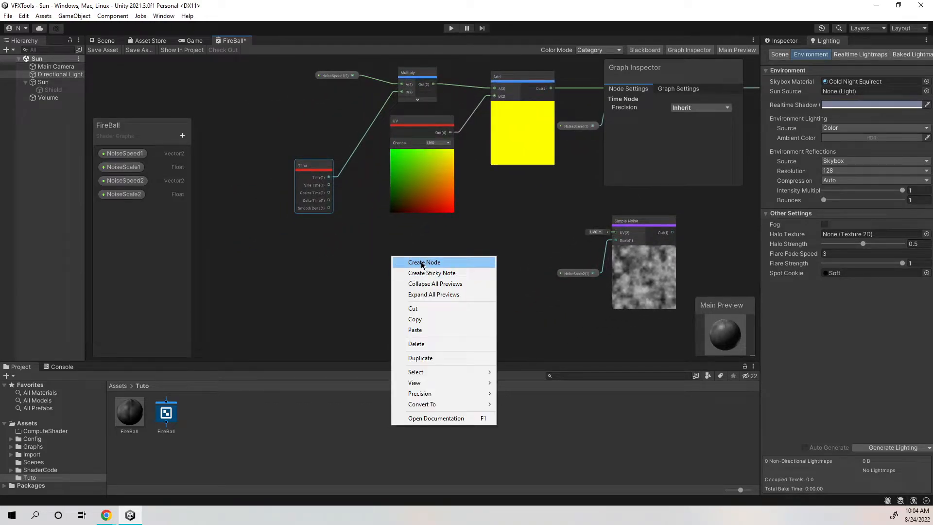
click(419, 263)
key(Return)
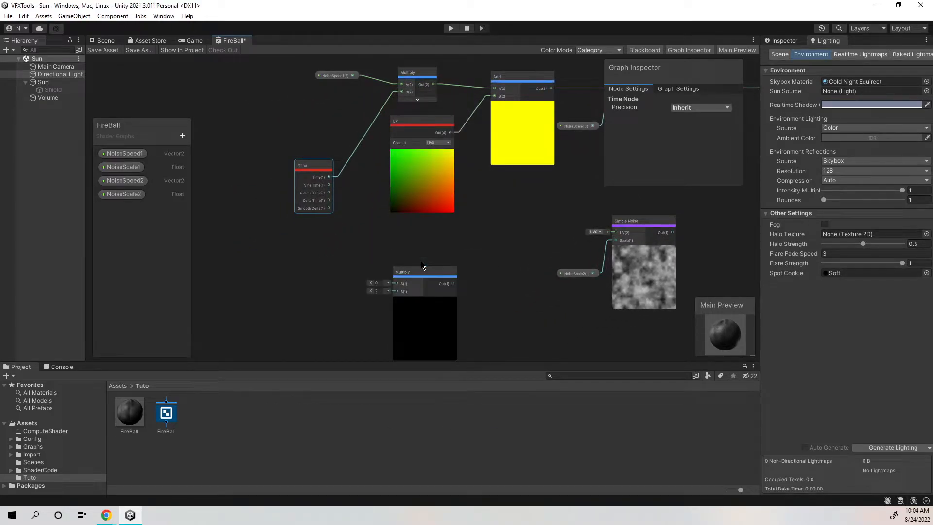
drag(422, 275, 395, 264)
drag(125, 185, 309, 335)
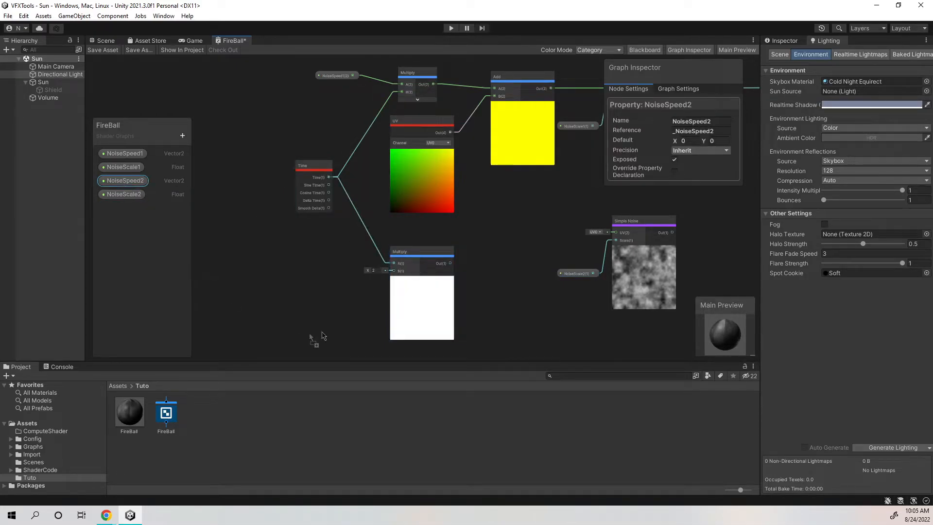
drag(386, 273, 394, 271)
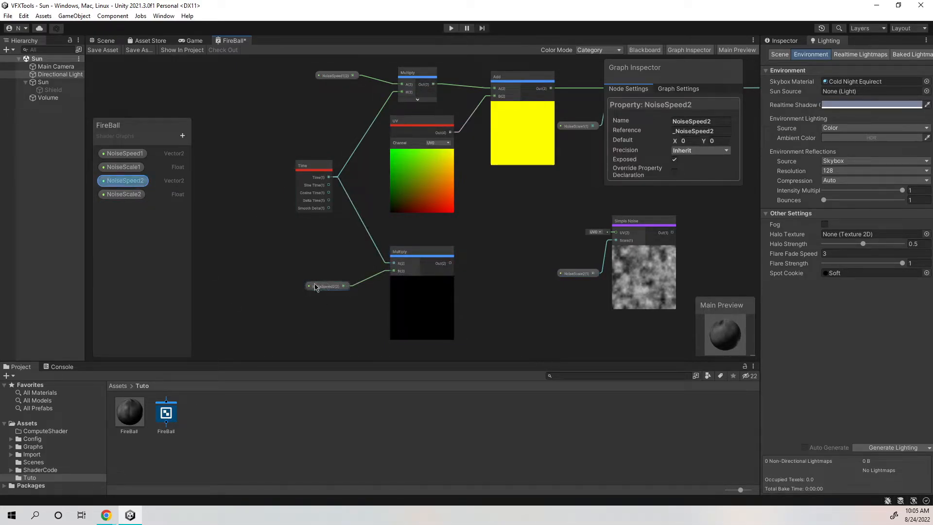
Create a second Add node after the new Multiply node, with UV on A and the Multiply output on B.
middle_drag(509, 267, 431, 279)
scroll(431, 279, up, 1)
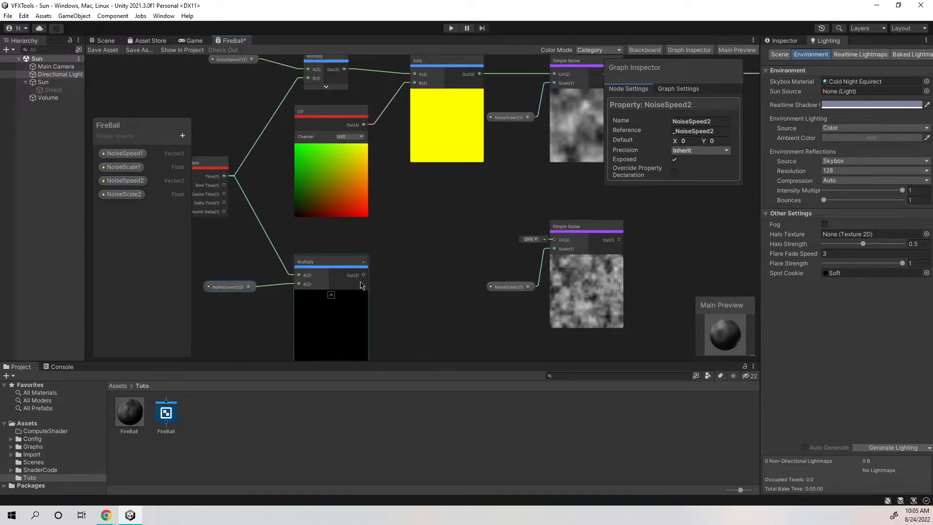
right_click(422, 260)
click(440, 261)
text(add)
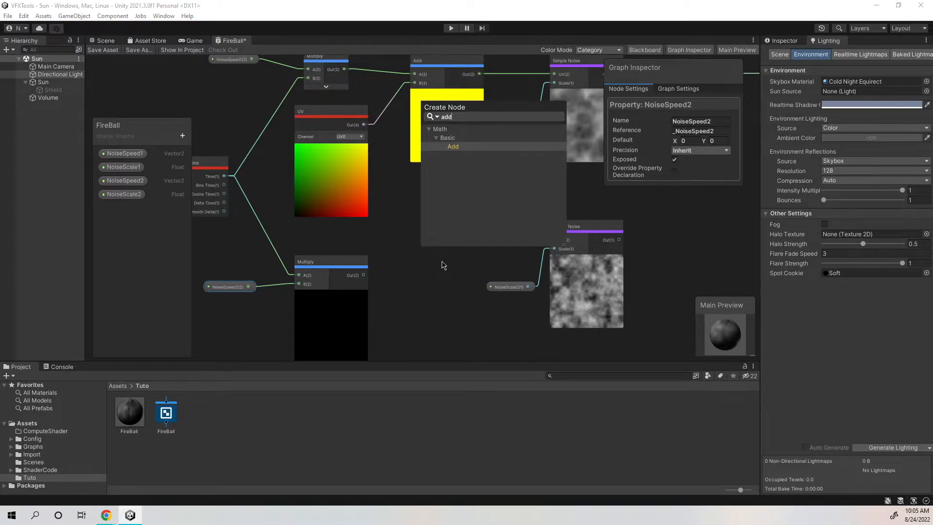
key(Return)
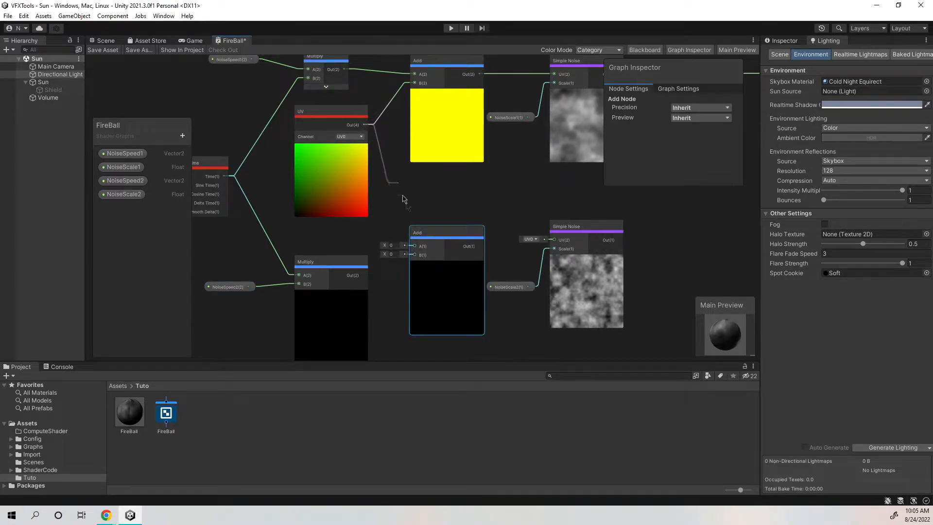
drag(414, 249, 414, 256)
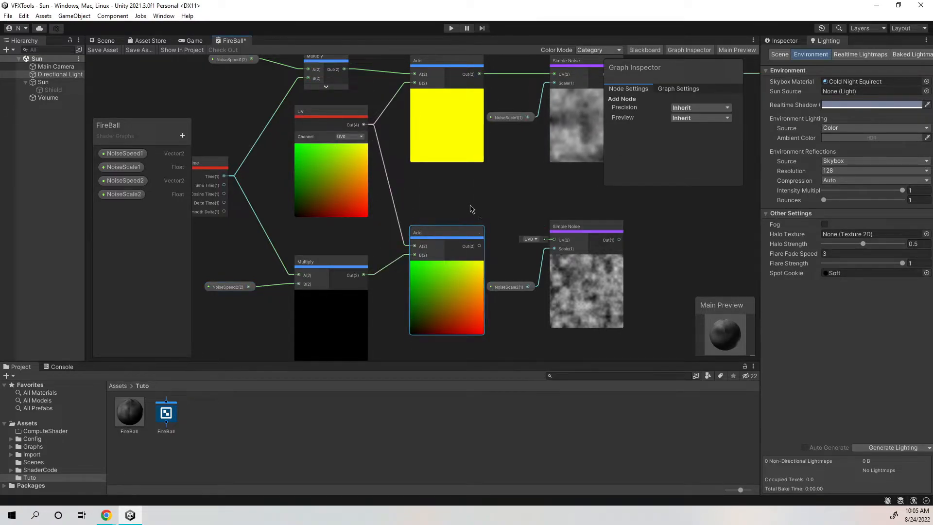
Connect the second Add node's output to the second Simple Noise node's UV input and align the Add node with it.
middle_drag(475, 208, 417, 202)
drag(497, 237, 499, 236)
drag(416, 229, 415, 221)
Set the NoiseSpeed2 property's default to X -0.4 and Y -0.25.
middle_drag(311, 222, 427, 216)
scroll(427, 216, up, 1)
click(293, 284)
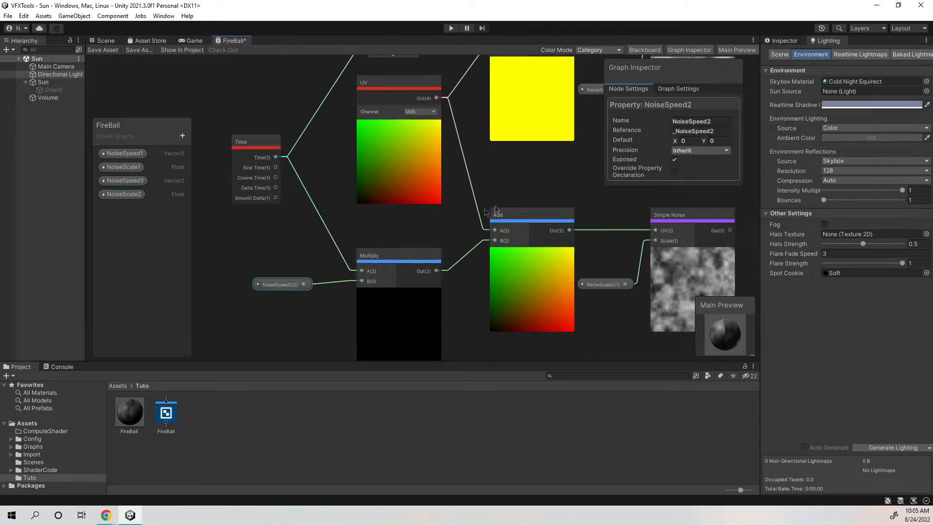
scroll(556, 190, down, 1)
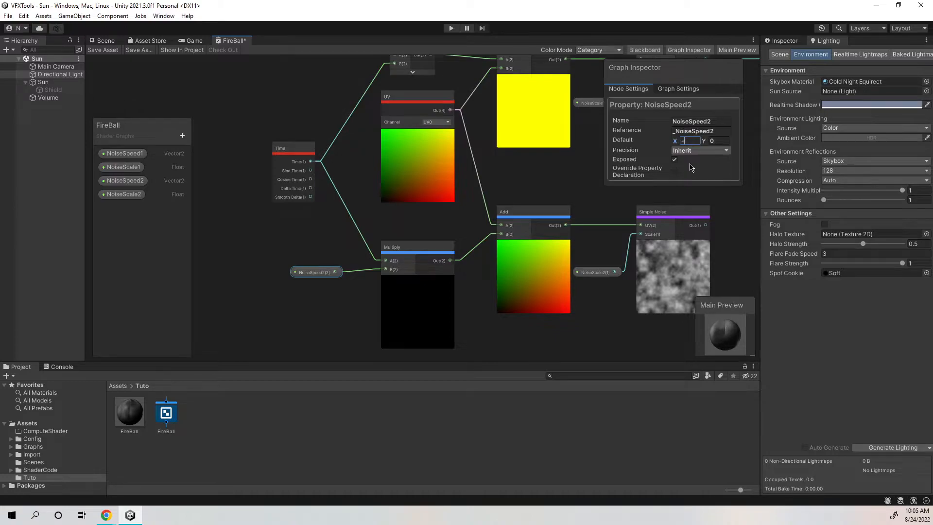
text(-3)
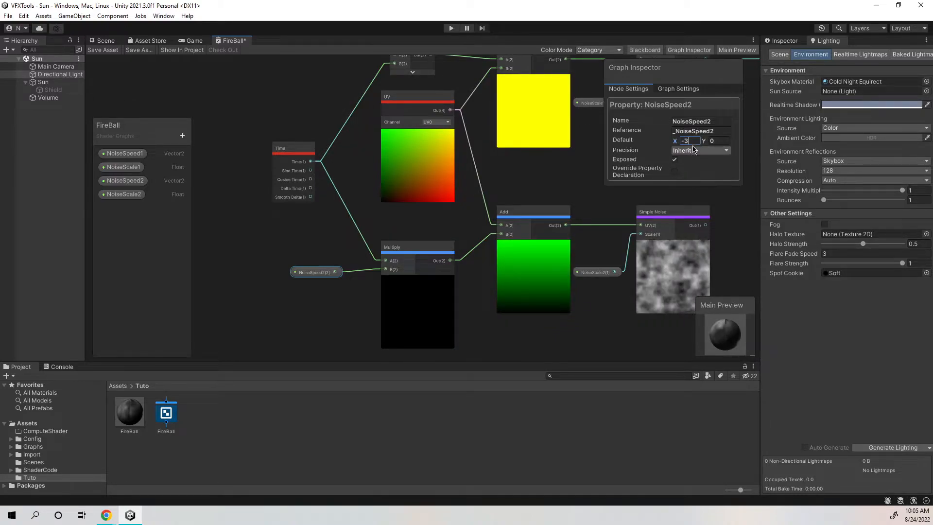
key(BackSpace)
text(.2)
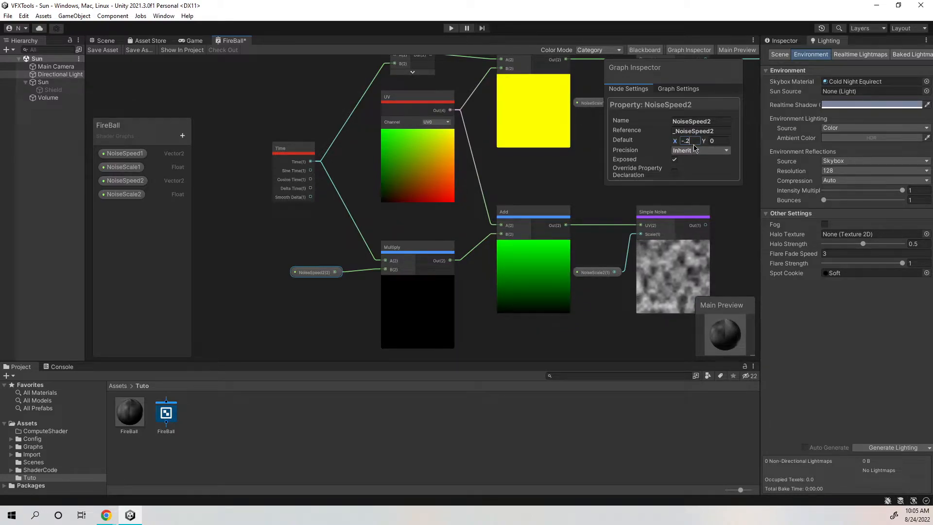
key(BackSpace)
key(BackSpace)
text(.4)
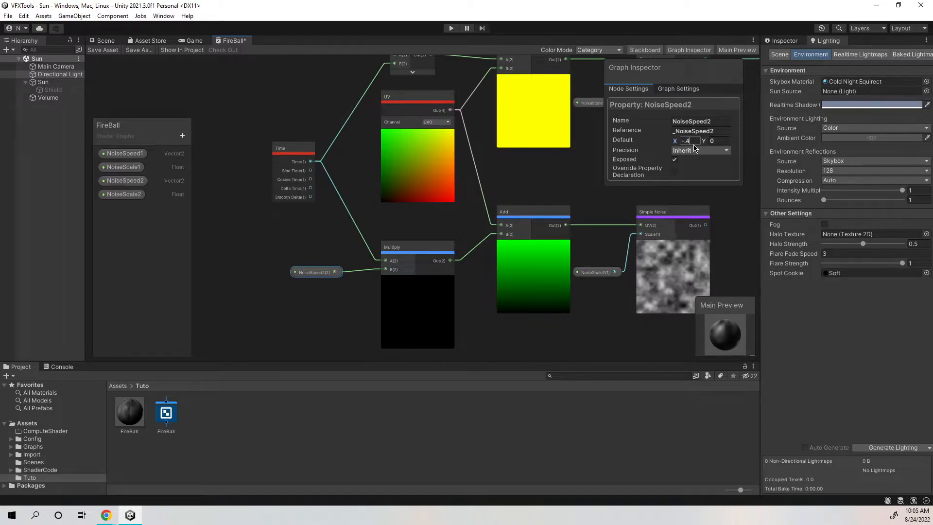
click(721, 140)
text(-)
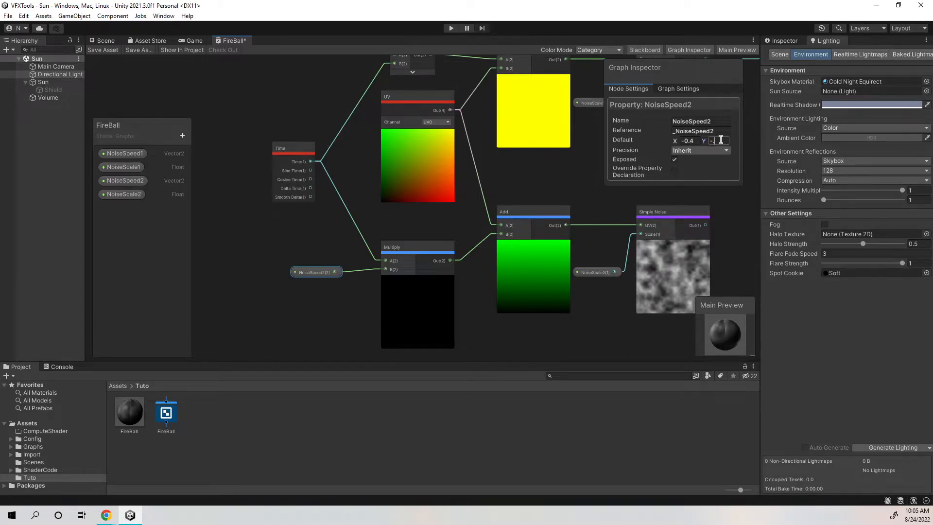
text(.25)
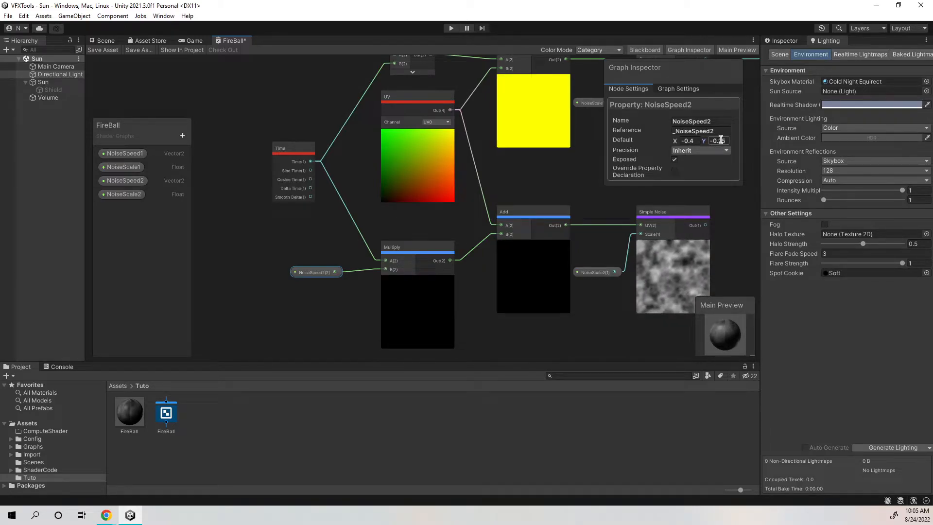
Create an Add node after the two Simple Noise nodes, with the first noise on A and the second on B.
scroll(644, 194, down, 4)
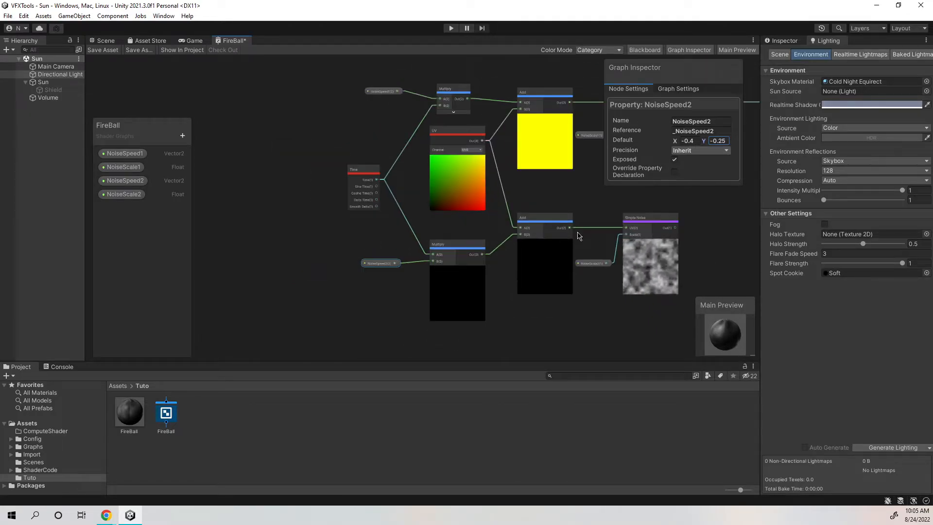
scroll(546, 228, up, 2)
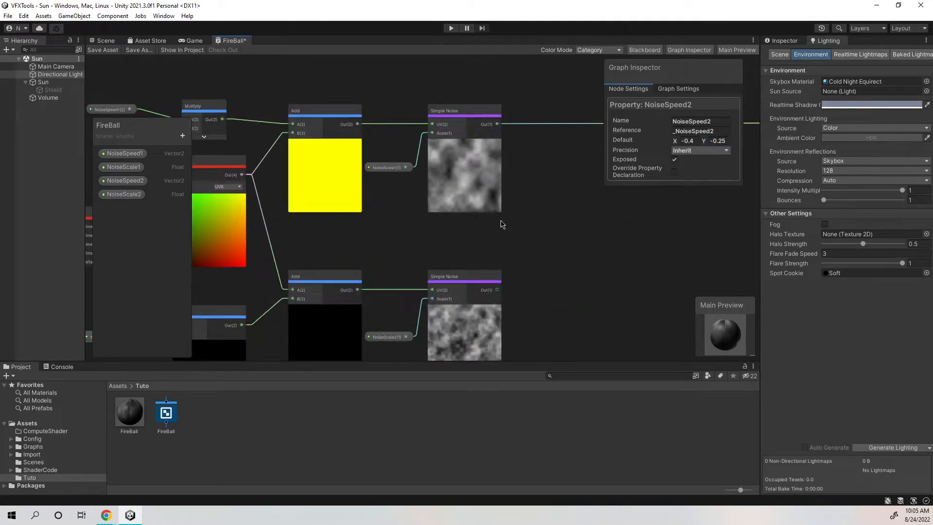
scroll(490, 240, down, 2)
scroll(476, 227, up, 2)
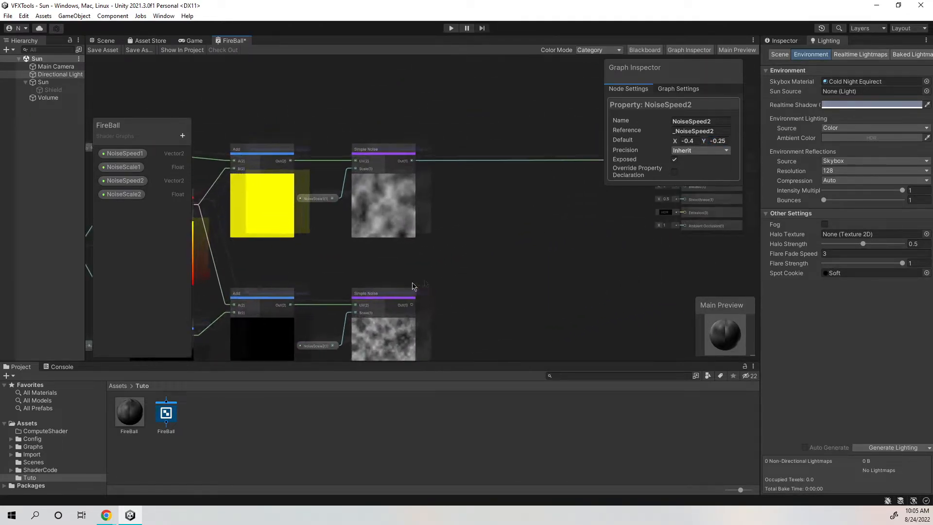
click(492, 223)
middle_drag(509, 237, 546, 191)
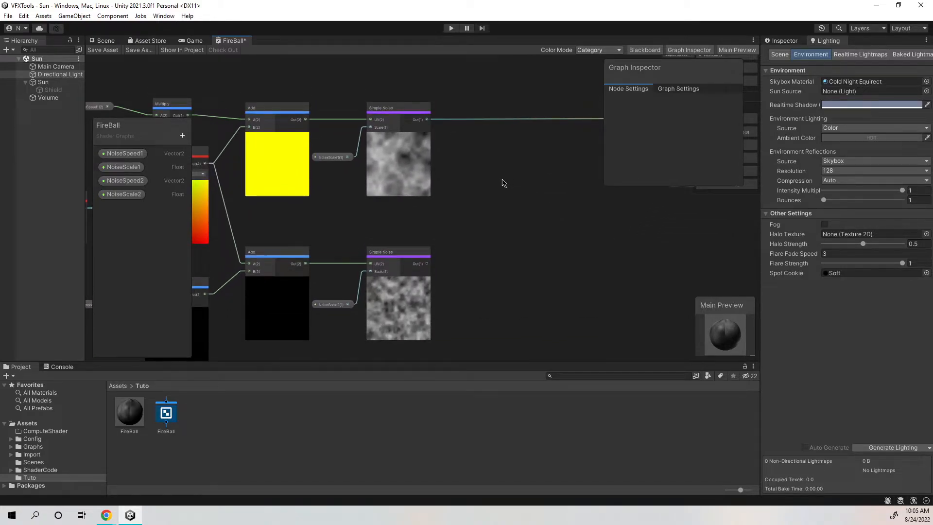
right_click(500, 183)
click(533, 188)
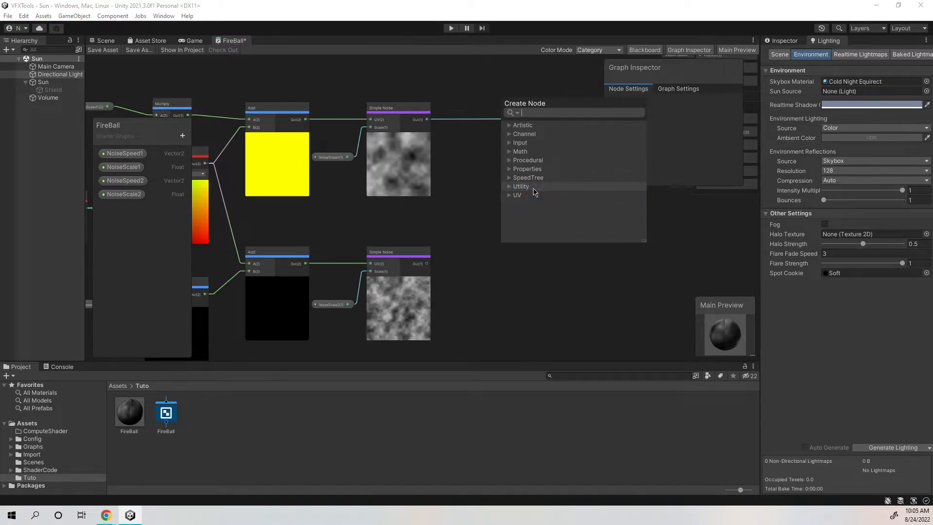
text(add)
key(Return)
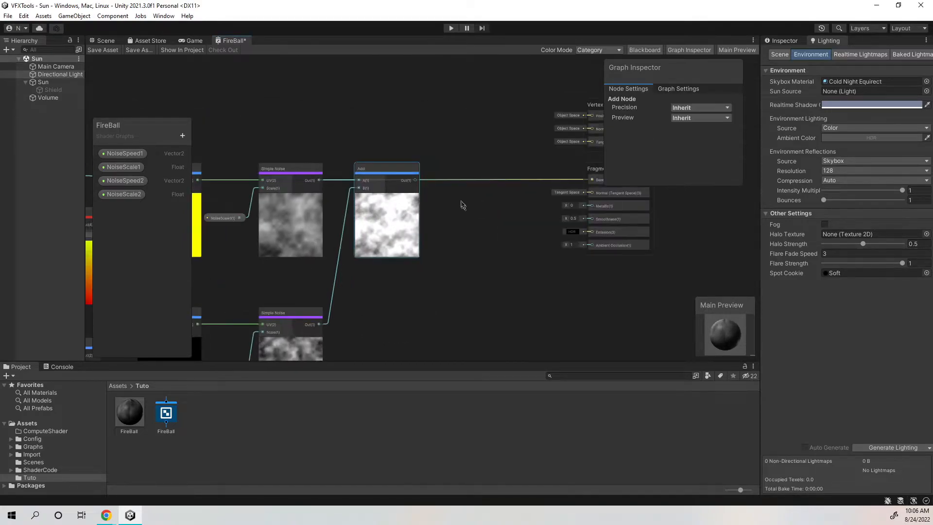
Create a Divide node beside the new Add node and connect the Add output to its A input.
right_click(463, 202)
click(481, 207)
text(divide)
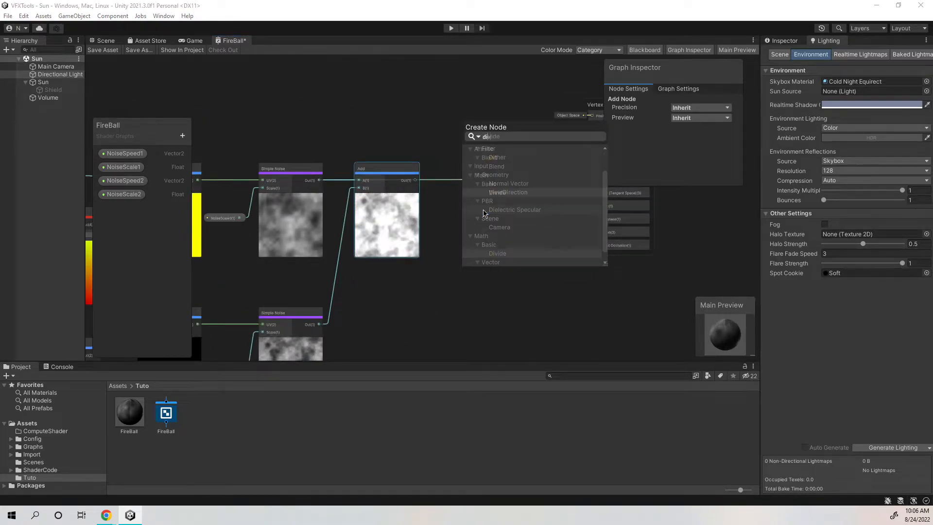
key(Return)
drag(488, 223, 482, 173)
drag(415, 180, 460, 180)
Connect the Divide output to the fragment Base Color and save the shader graph.
middle_drag(497, 276, 493, 214)
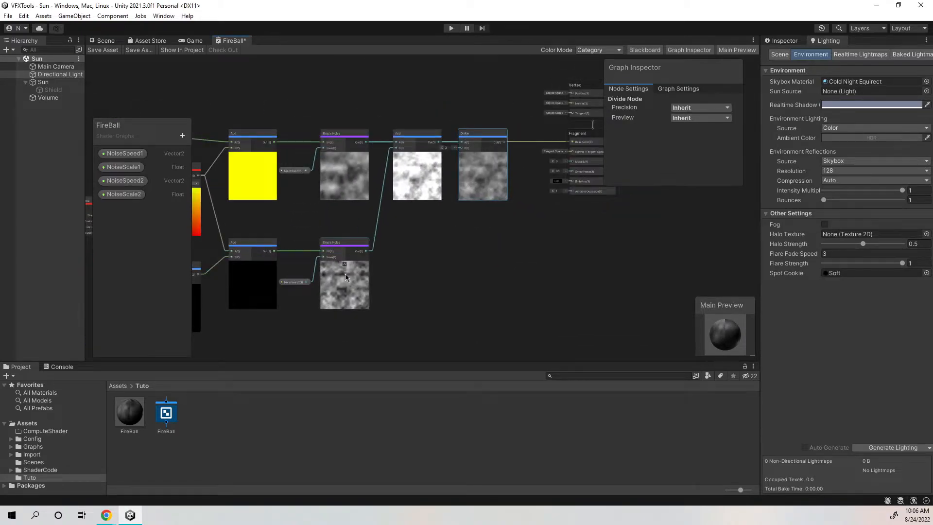
scroll(493, 214, up, 5)
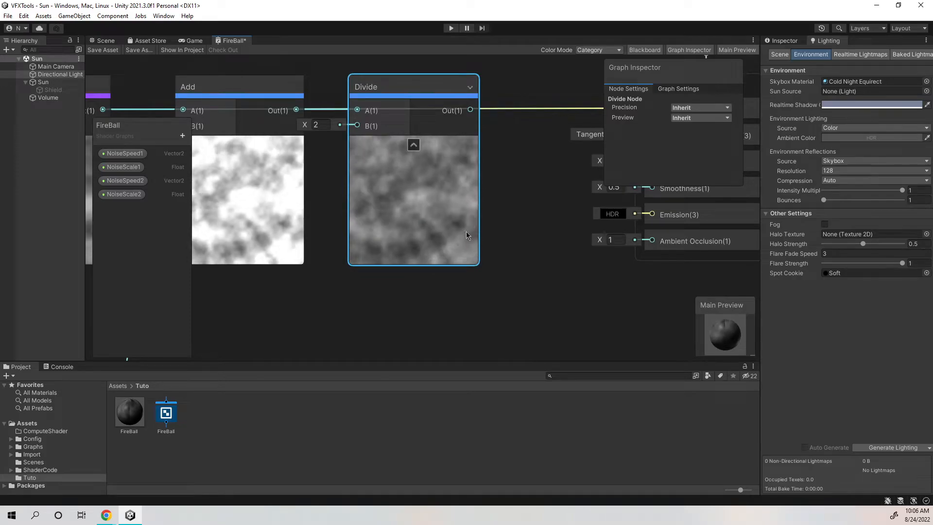
scroll(416, 250, down, 1)
middle_drag(416, 250, 349, 287)
drag(395, 163, 552, 164)
click(102, 51)
Select all the noise network nodes and move them away from the master stack to make room.
key(a)
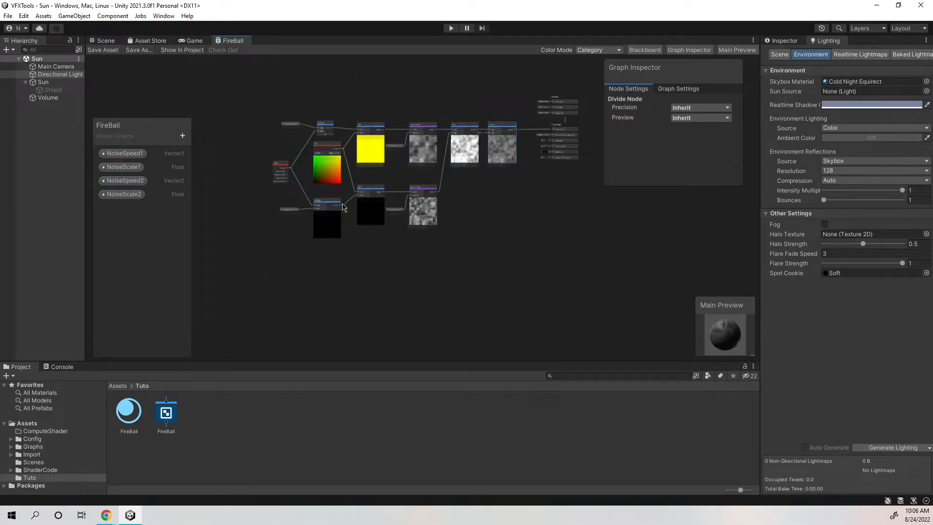
drag(555, 74, 555, 75)
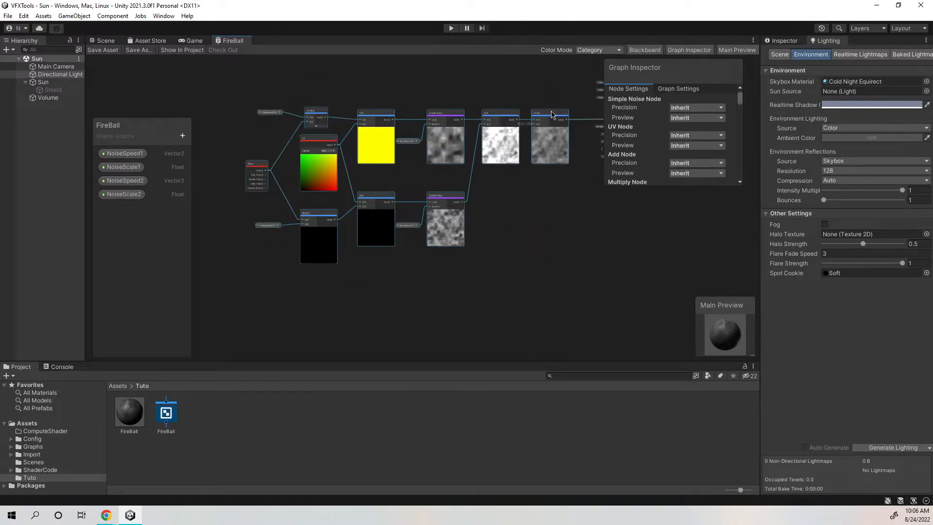
drag(551, 113, 471, 113)
scroll(492, 125, up, 8)
middle_drag(492, 124, 492, 155)
scroll(492, 150, up, 2)
scroll(493, 154, down, 2)
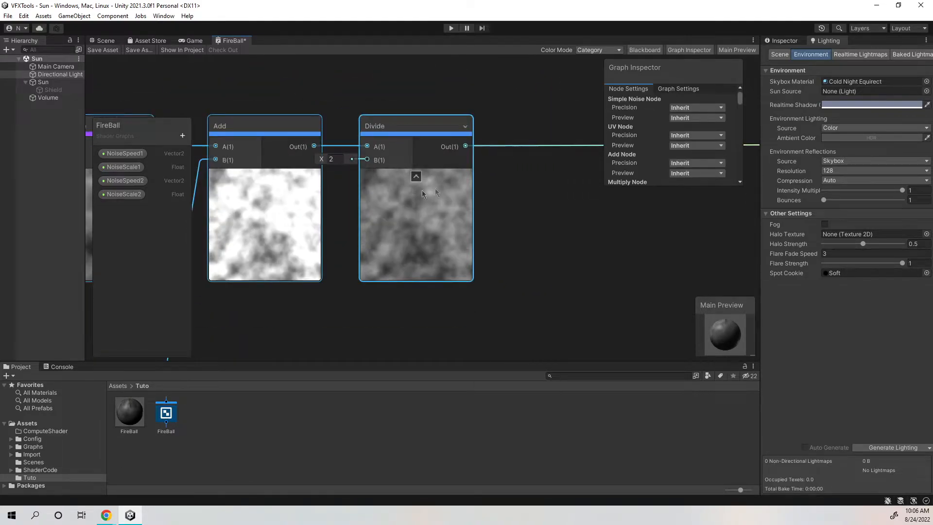
Create a Posterize node after Divide, feeding the Divide output into In and its own output into Base Color.
middle_drag(554, 218, 421, 250)
right_click(446, 237)
click(493, 243)
text(post)
key(Return)
drag(491, 243, 464, 160)
drag(333, 180, 426, 180)
middle_drag(541, 156, 460, 156)
middle_drag(494, 185, 429, 191)
drag(379, 186, 601, 185)
Set the Posterize node's Steps to 5 and save the graph to check it in the Game view.
scroll(528, 169, down, 3)
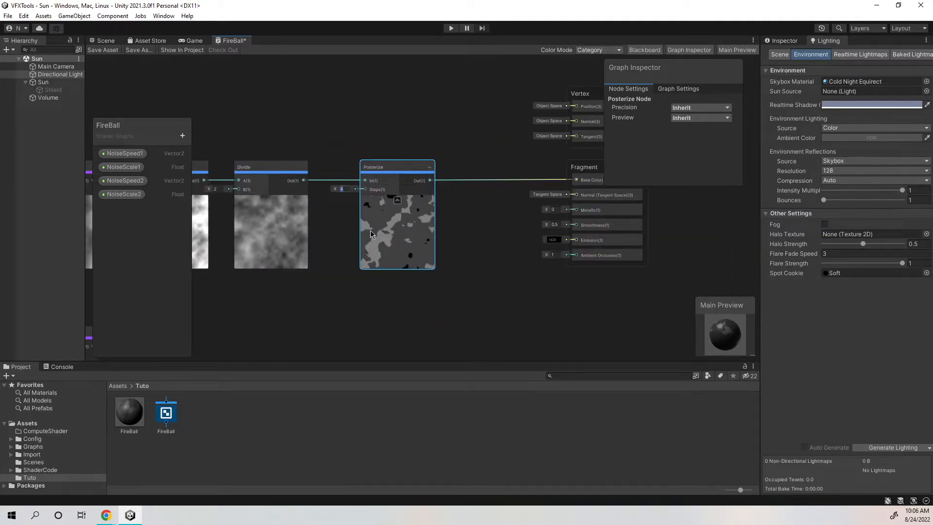
key(BackSpace)
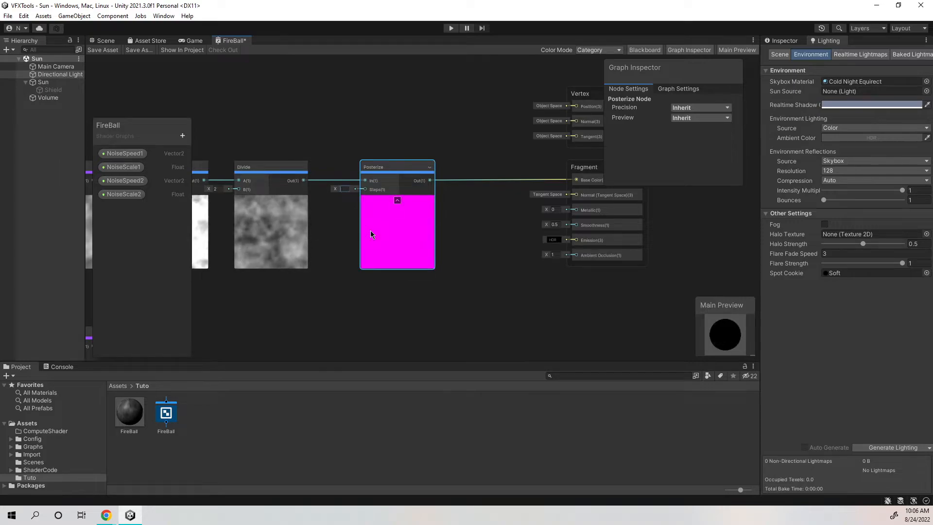
text(5)
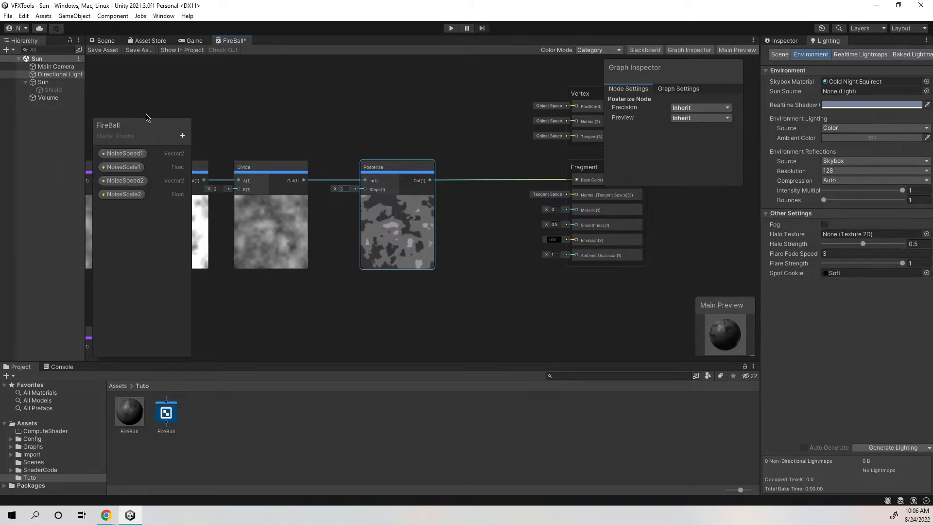
click(103, 50)
click(194, 40)
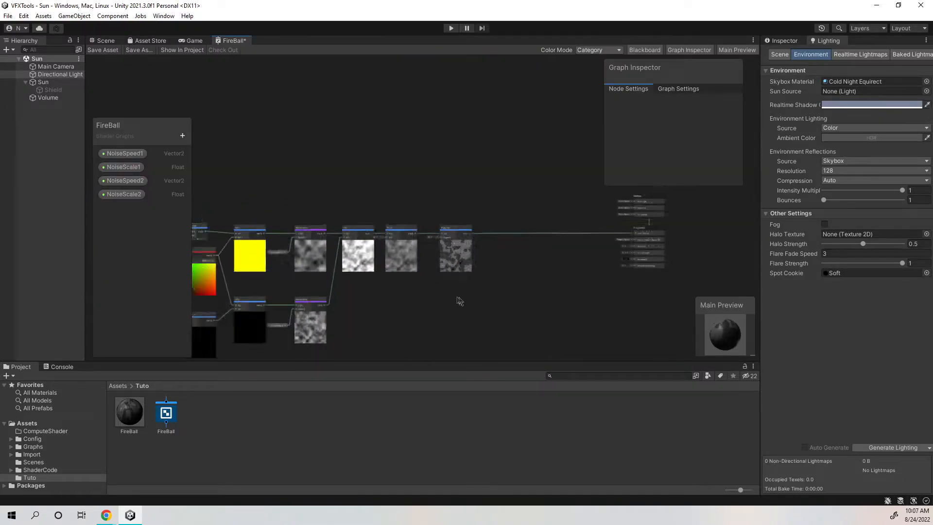
Add a Color property named MainColor to the FireBall graph.
middle_drag(459, 298, 432, 290)
scroll(462, 286, up, 2)
scroll(481, 284, up, 2)
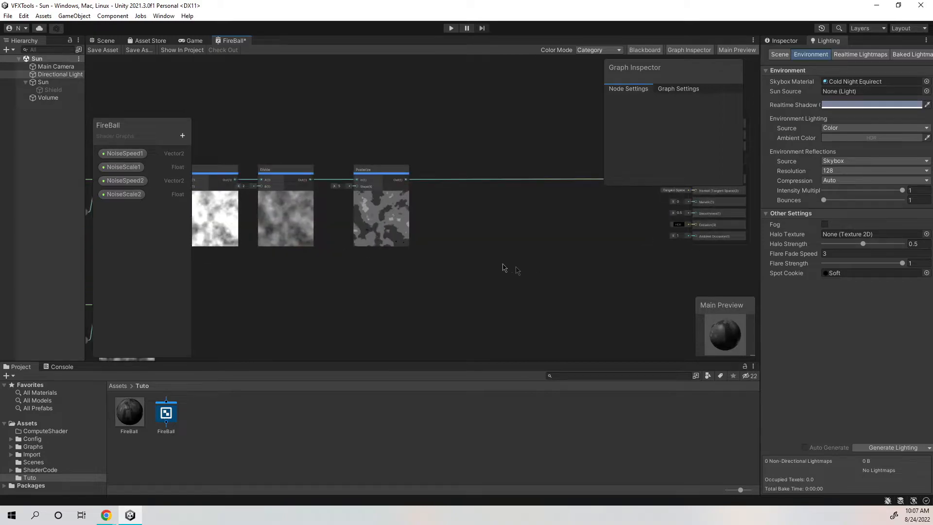
click(180, 137)
click(212, 203)
text(MainColor)
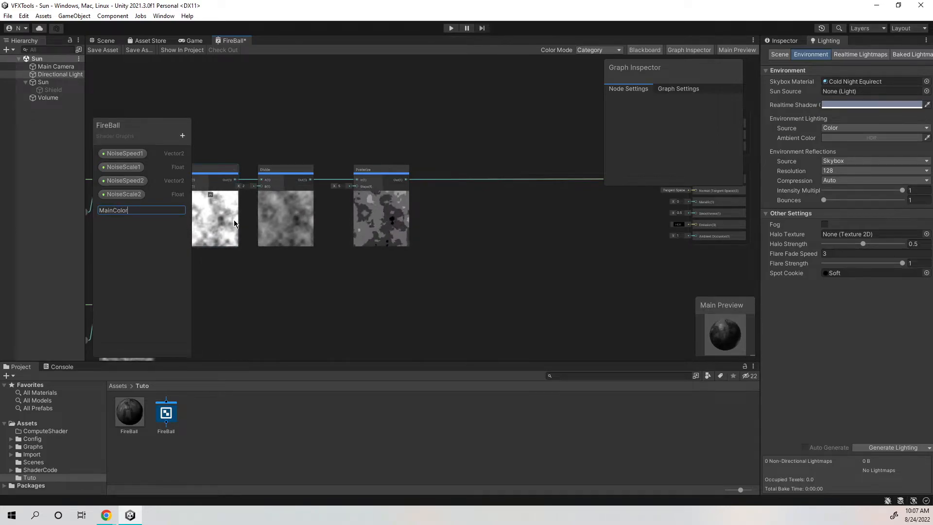
key(Return)
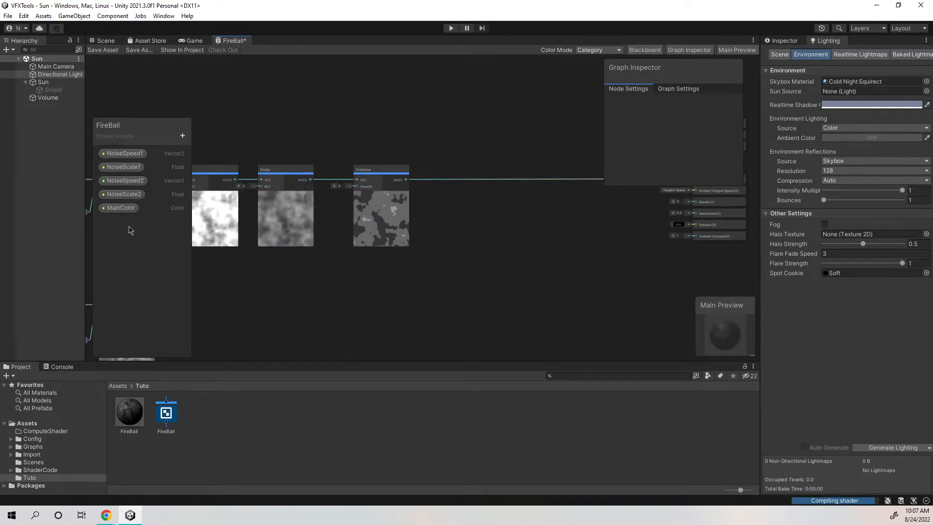
Add another Color property named SecondColor to the FireBall graph.
click(183, 135)
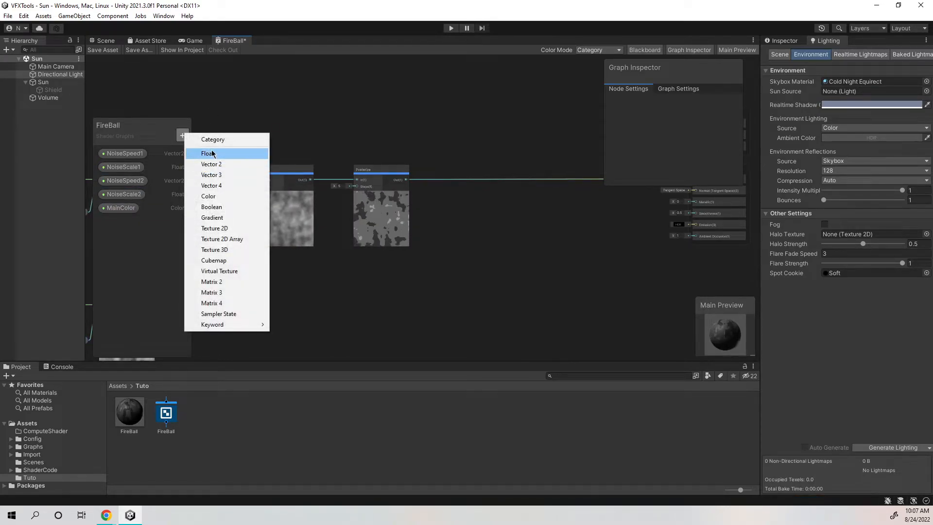
click(214, 197)
text(Second)
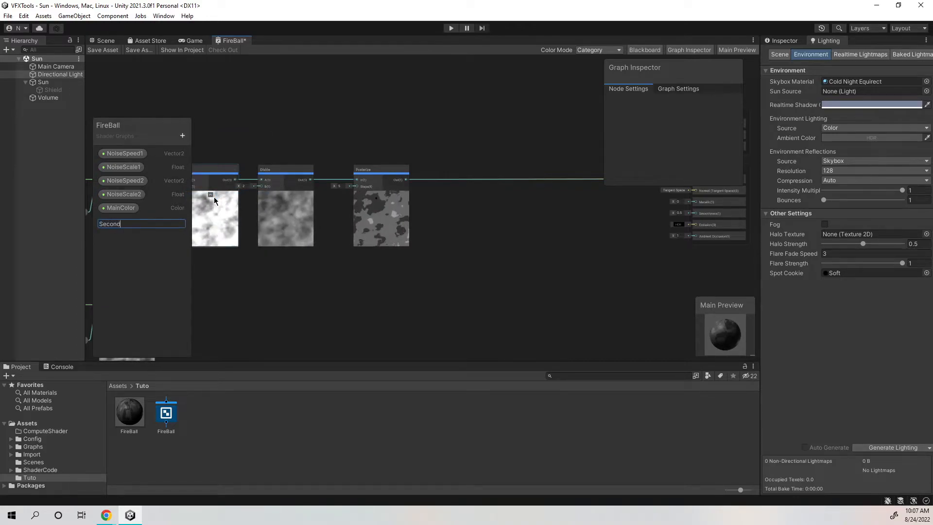
text(Color)
key(Return)
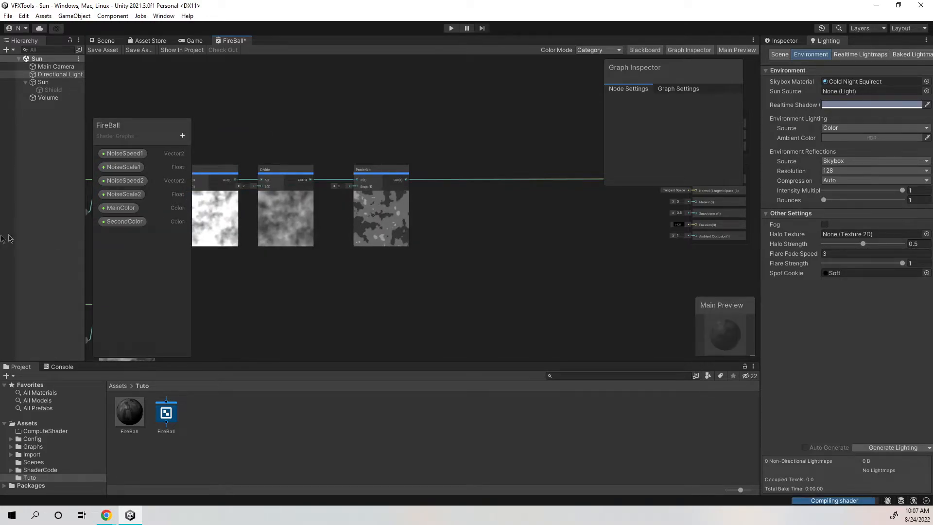
Switch the color mode of both MainColor and SecondColor to HDR.
click(117, 208)
click(688, 150)
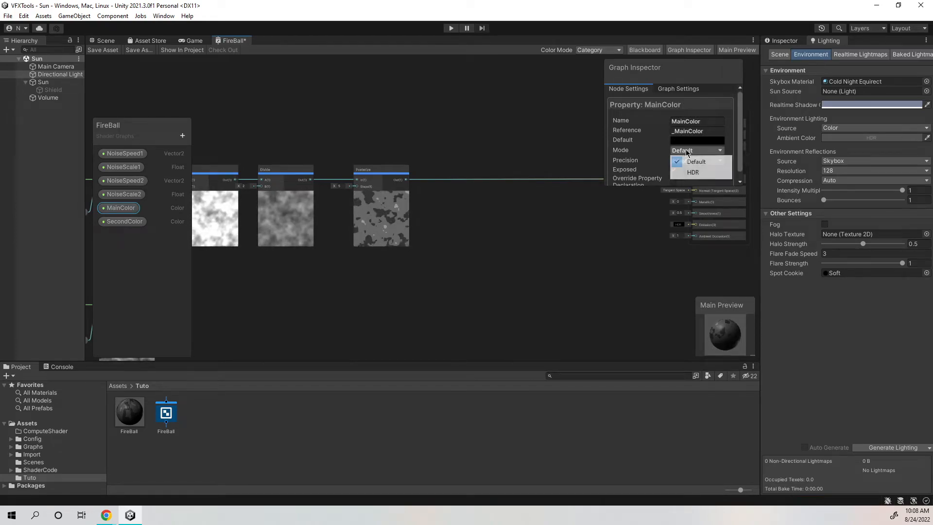
click(693, 172)
click(125, 221)
click(687, 150)
click(693, 172)
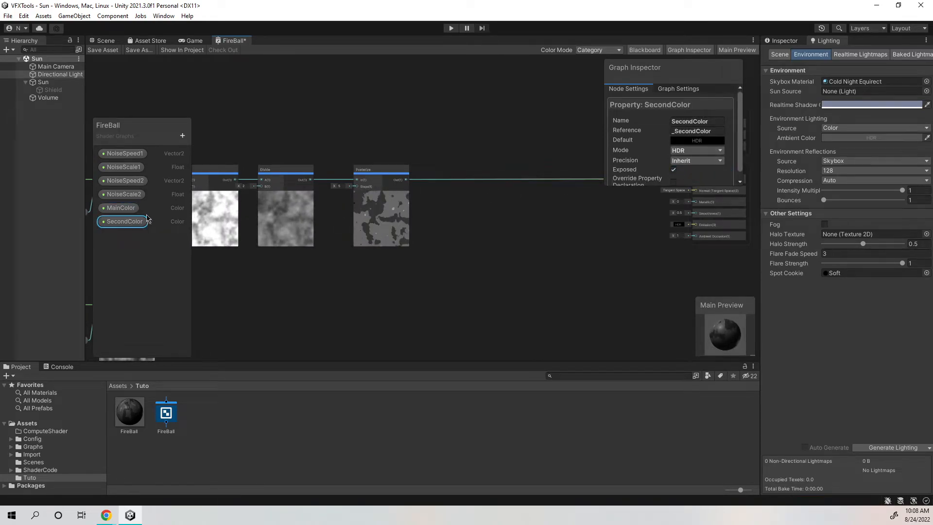
Set MainColor's default to a very pale, near-white mint.
click(121, 208)
click(705, 141)
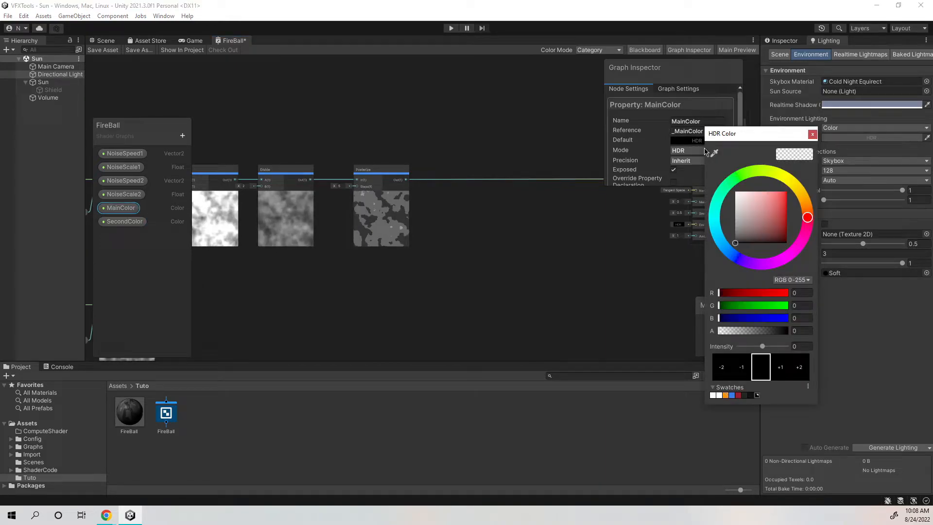
click(717, 199)
drag(749, 196, 743, 188)
click(813, 135)
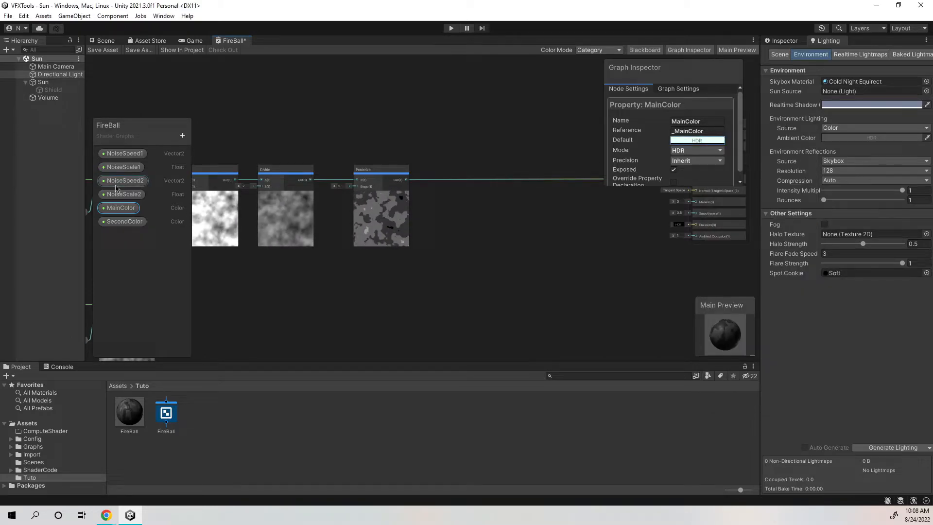
Set SecondColor's default to a turquoise green of about RGB 62, 215, 160.
click(125, 221)
click(681, 141)
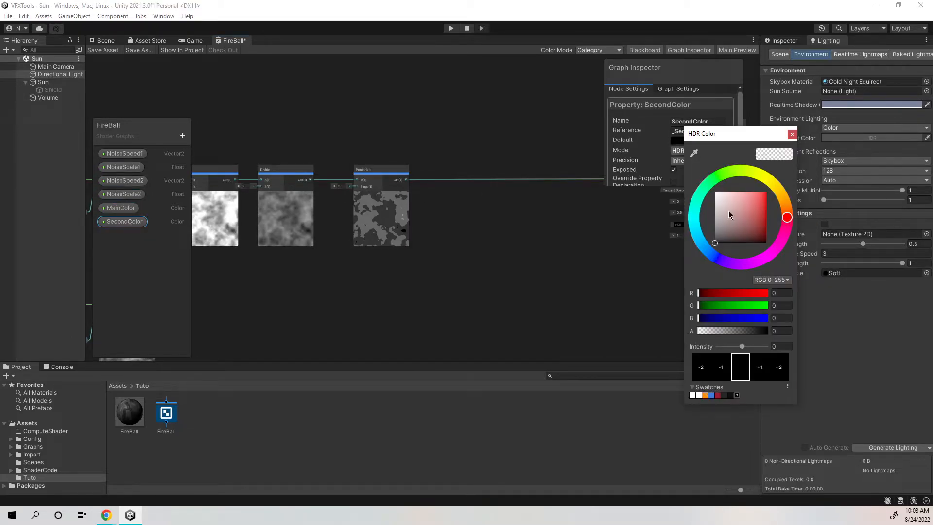
drag(724, 218, 718, 200)
click(695, 202)
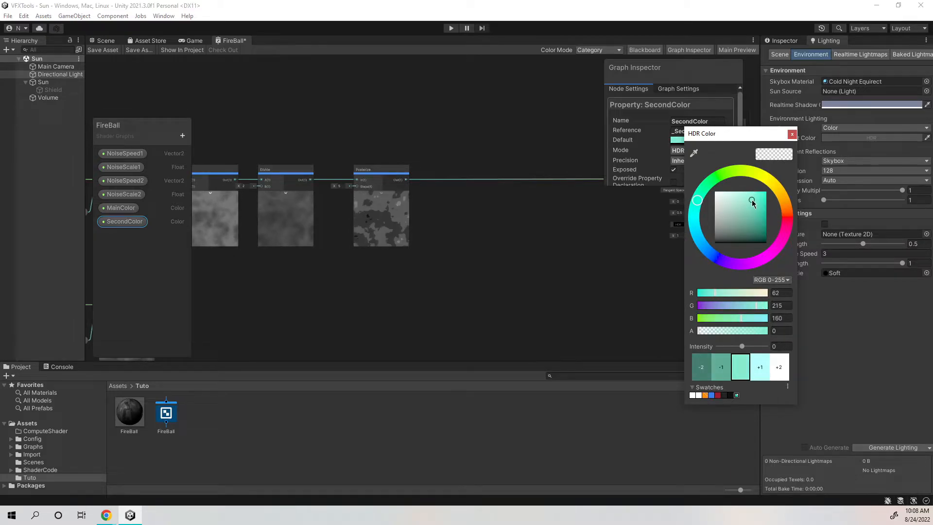
click(792, 134)
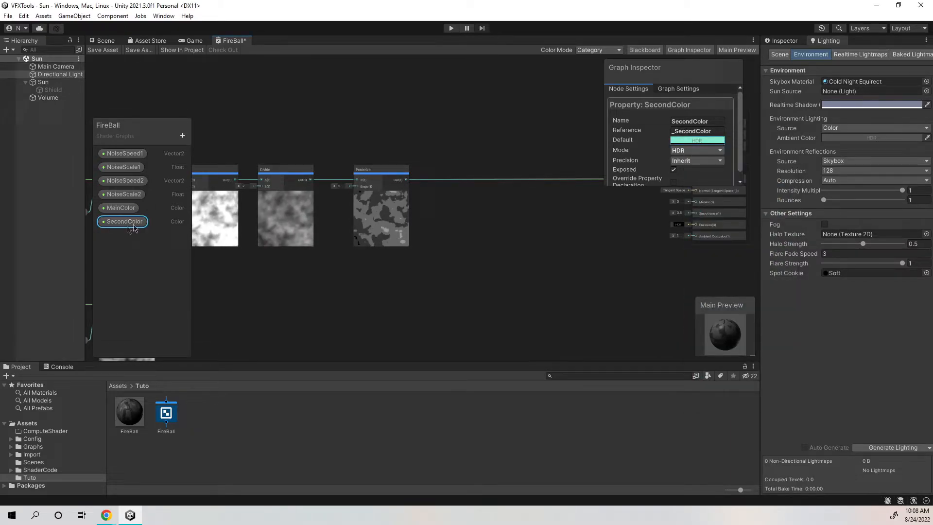
Set the HDR intensity of MainColor's default color to 1.
click(706, 142)
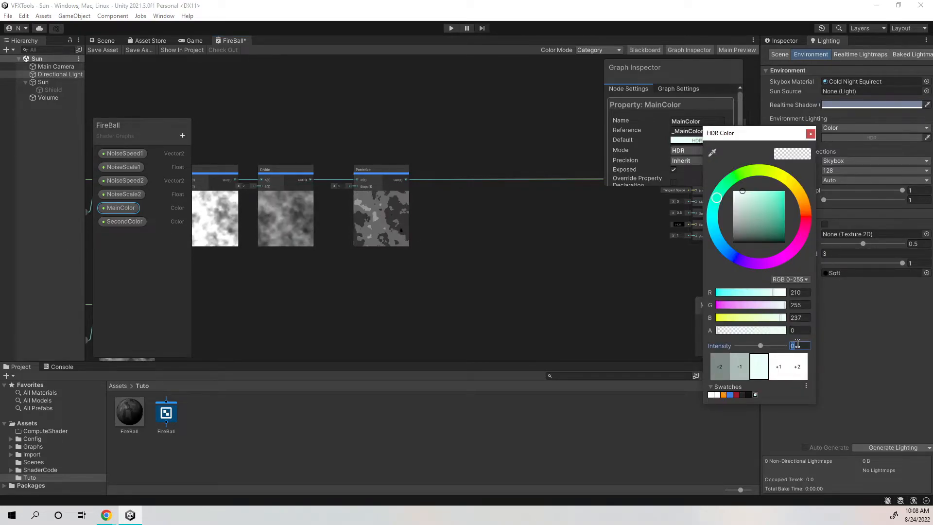
text(1)
click(811, 134)
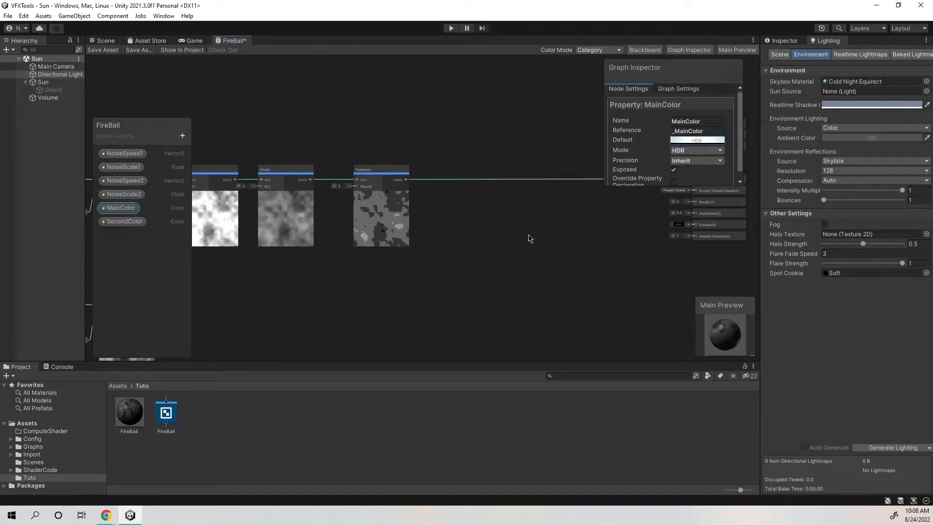
Add a Multiply node after the Posterize node and connect the Posterize output to its A input.
middle_drag(489, 268, 516, 278)
middle_drag(559, 256, 550, 261)
right_click(562, 241)
click(583, 236)
text(mul)
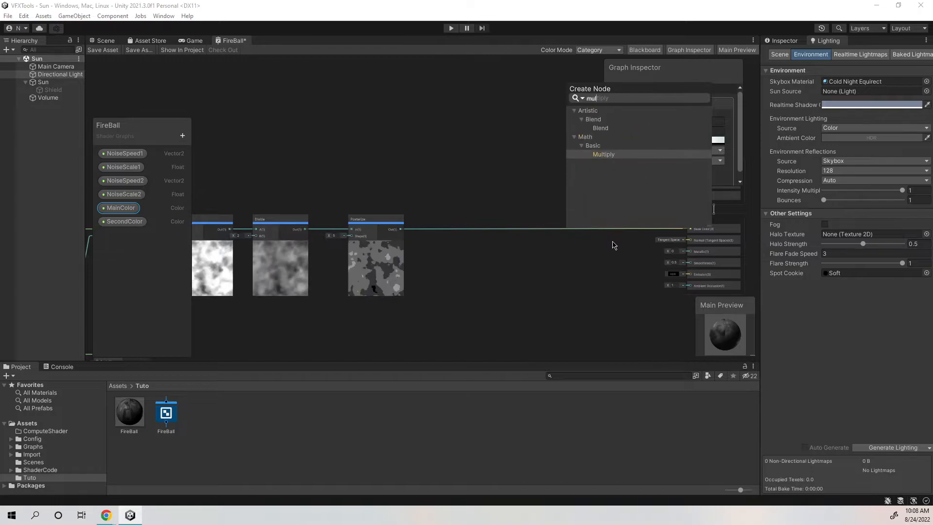
key(Return)
drag(589, 261, 533, 227)
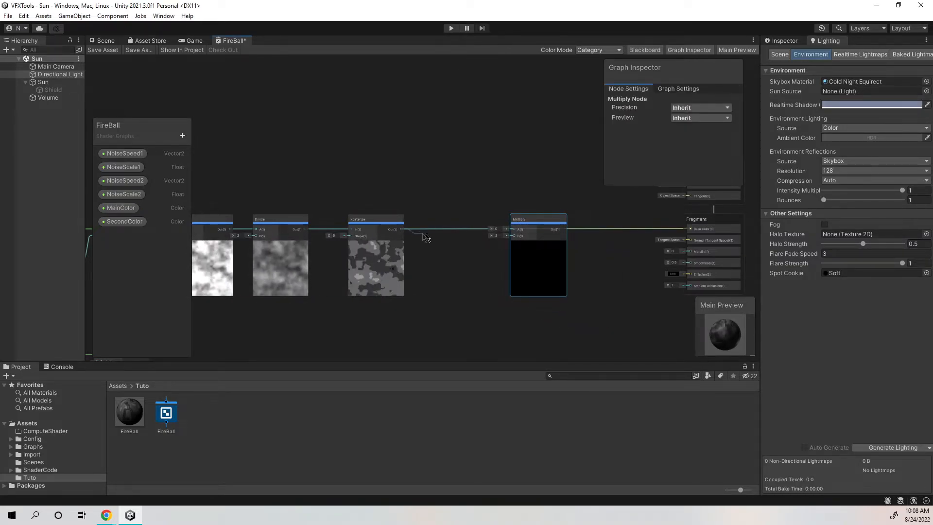
drag(518, 233, 516, 229)
Place a MainColor node in the graph and connect it to the Multiply node's B input.
scroll(489, 243, up, 2)
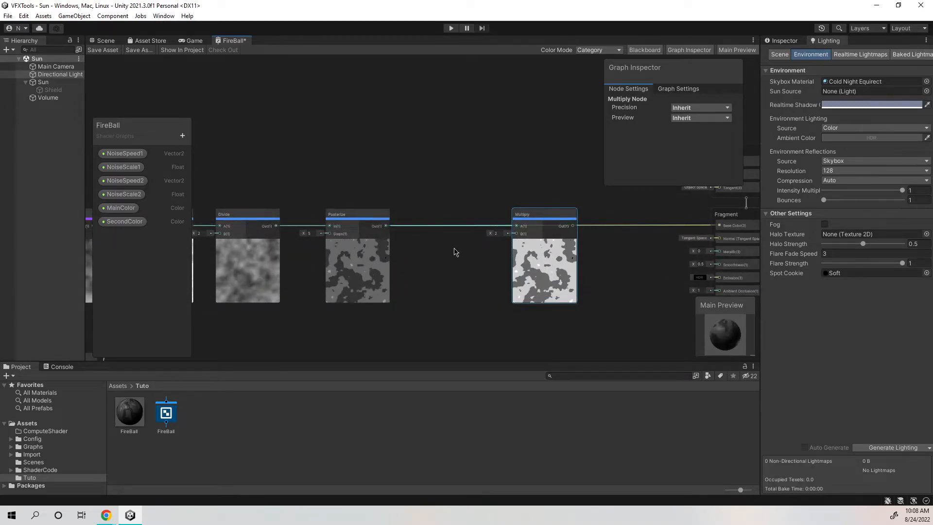
drag(120, 208, 430, 259)
mouse_move(462, 262)
mouse_down()
mouse_move(516, 233)
mouse_move(473, 258)
mouse_up()
key(Escape)
scroll(495, 248, up, 2)
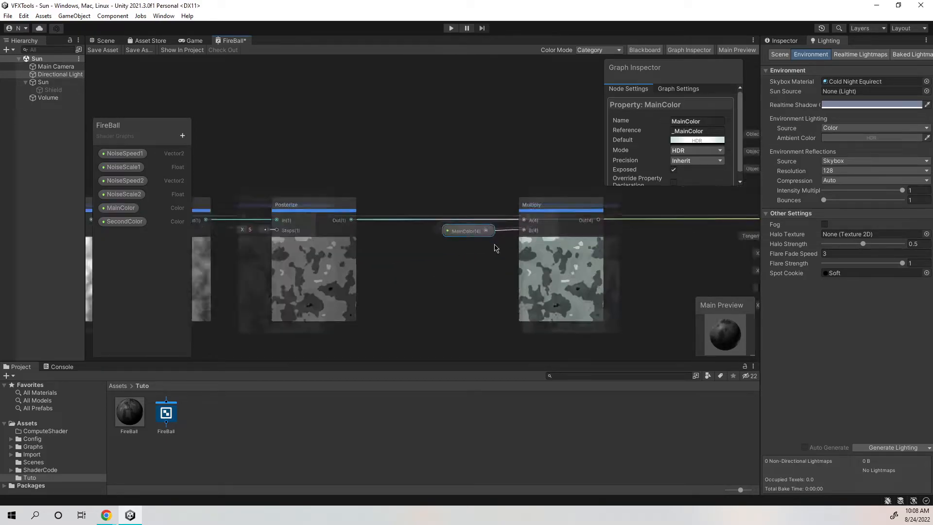
scroll(497, 248, up, 3)
Connect the Multiply node's output to the Fragment block's Base Color.
middle_drag(508, 249, 429, 250)
scroll(621, 258, down, 1)
middle_drag(621, 258, 361, 268)
scroll(335, 233, down, 2)
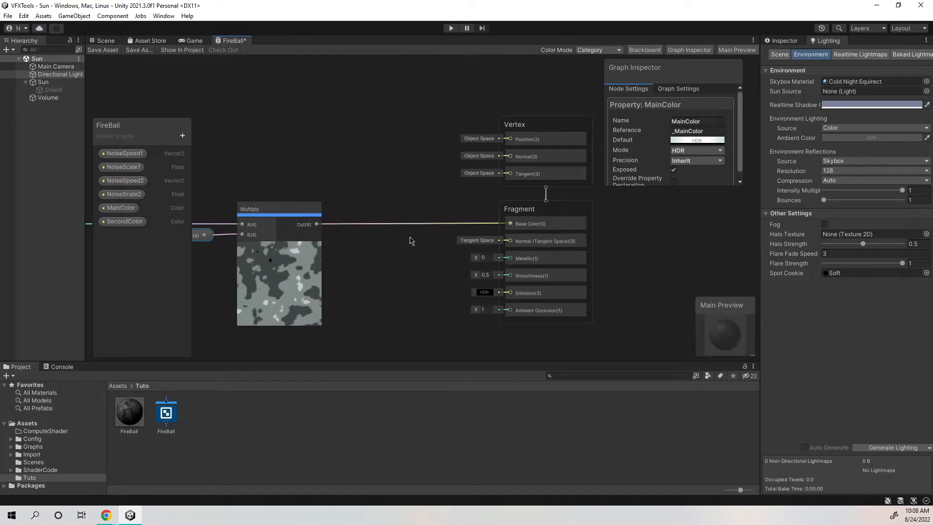
middle_drag(410, 240, 476, 240)
scroll(476, 262, down, 1)
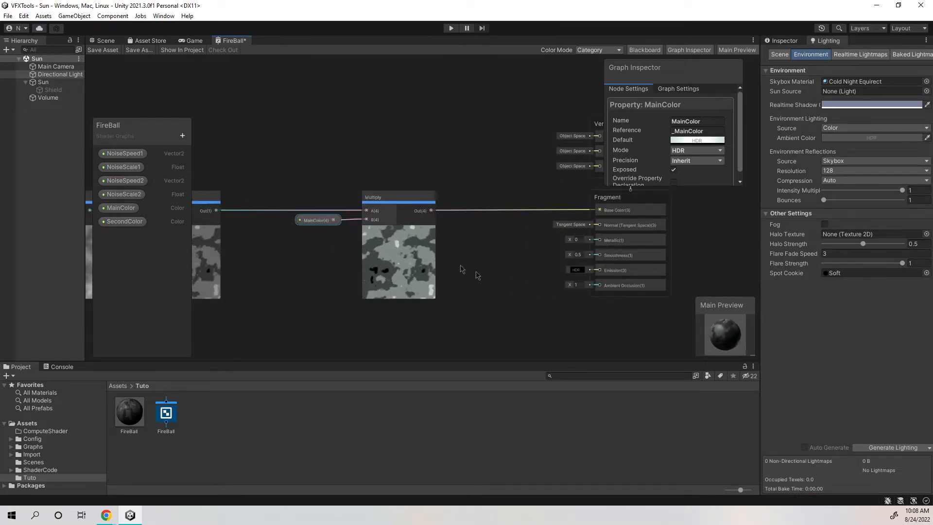
Brighten MainColor's default to a pale mint of RGB 205, 251, 233.
click(685, 140)
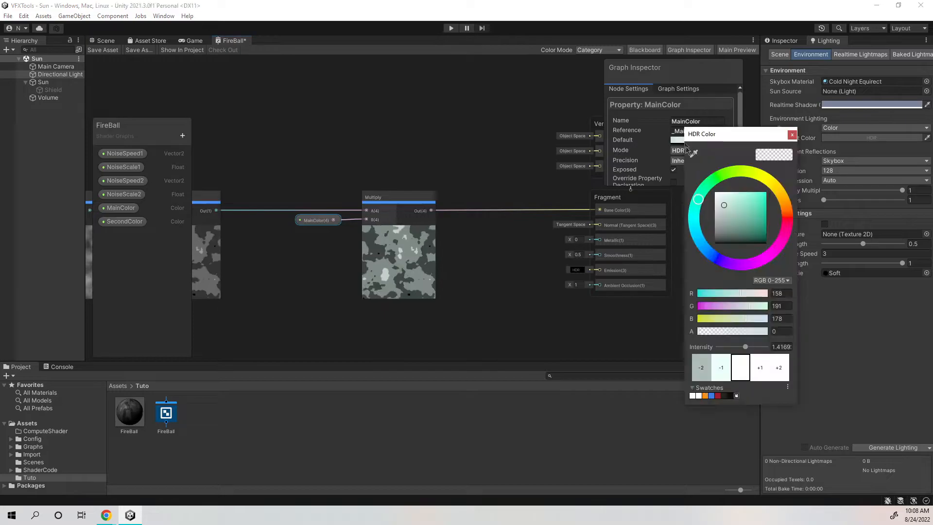
mouse_move(735, 202)
mouse_down()
mouse_move(760, 214)
mouse_move(724, 193)
mouse_up()
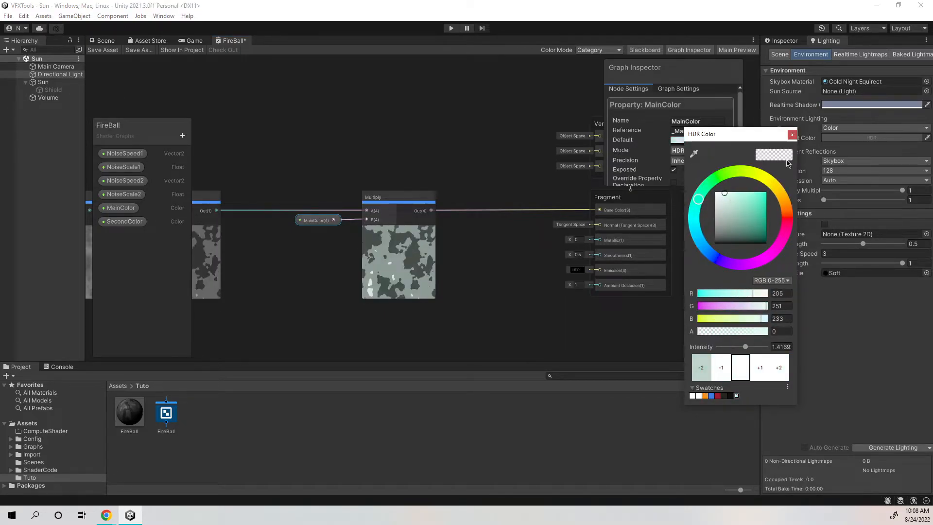
click(791, 135)
Examine the previews of the Posterize node and the MainColor Multiply node to compare their light and dark areas.
middle_drag(505, 334, 565, 310)
scroll(565, 310, down, 2)
middle_drag(429, 307, 454, 284)
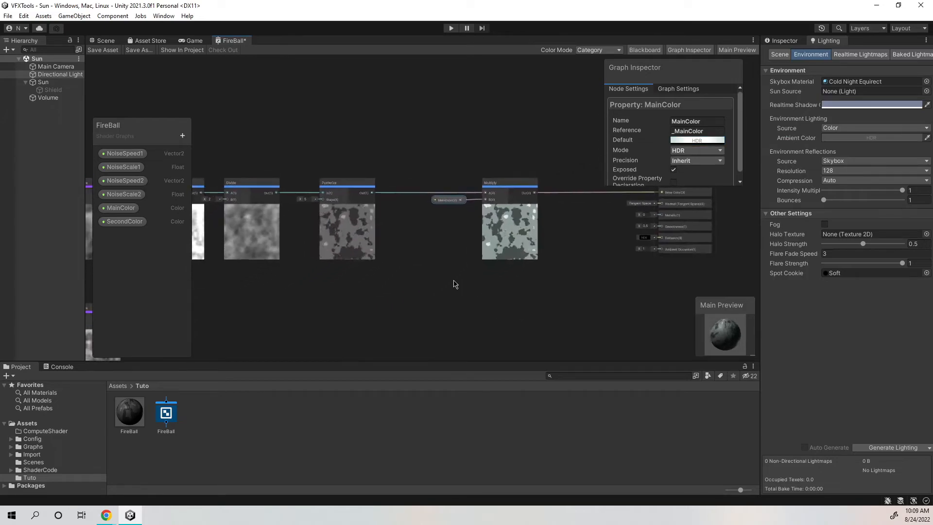
middle_drag(393, 267, 416, 229)
scroll(416, 229, down, 1)
scroll(482, 238, up, 1)
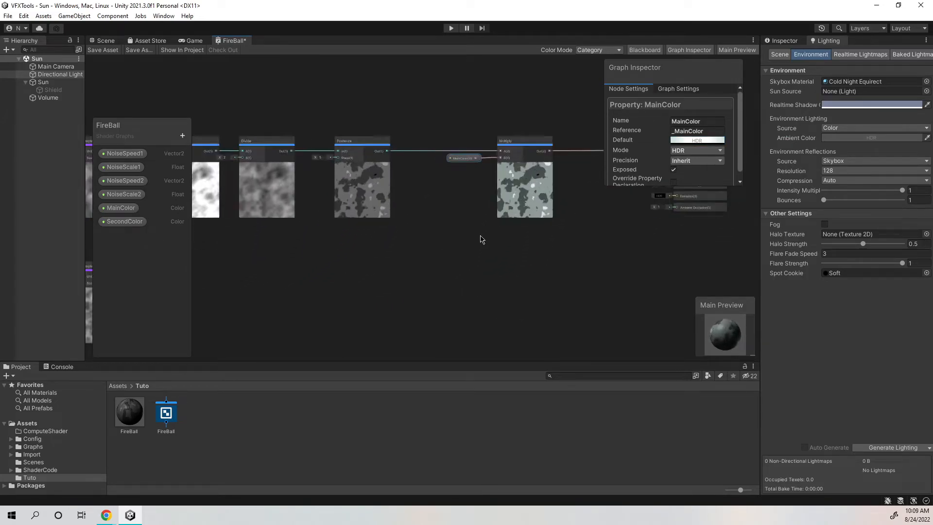
scroll(486, 234, up, 4)
scroll(457, 239, down, 1)
scroll(456, 239, down, 2)
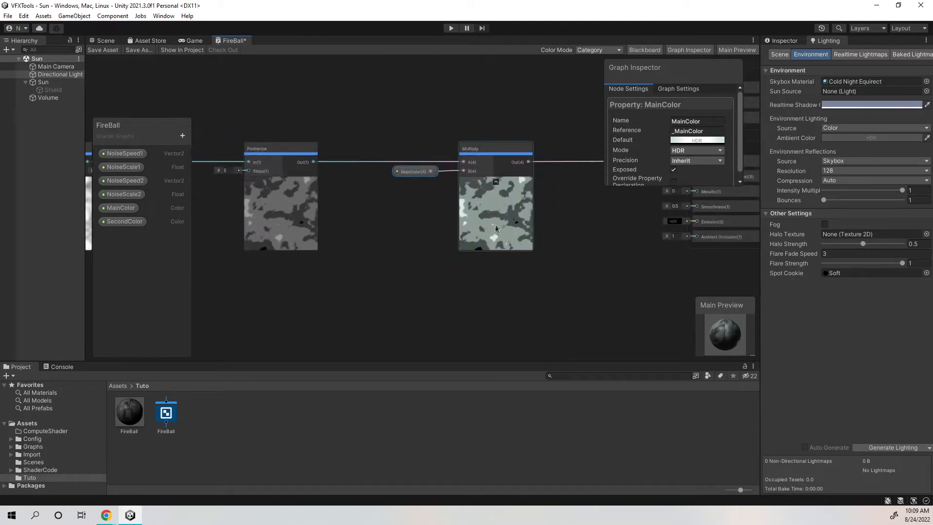
scroll(485, 214, up, 6)
middle_drag(339, 216, 446, 226)
scroll(486, 223, down, 6)
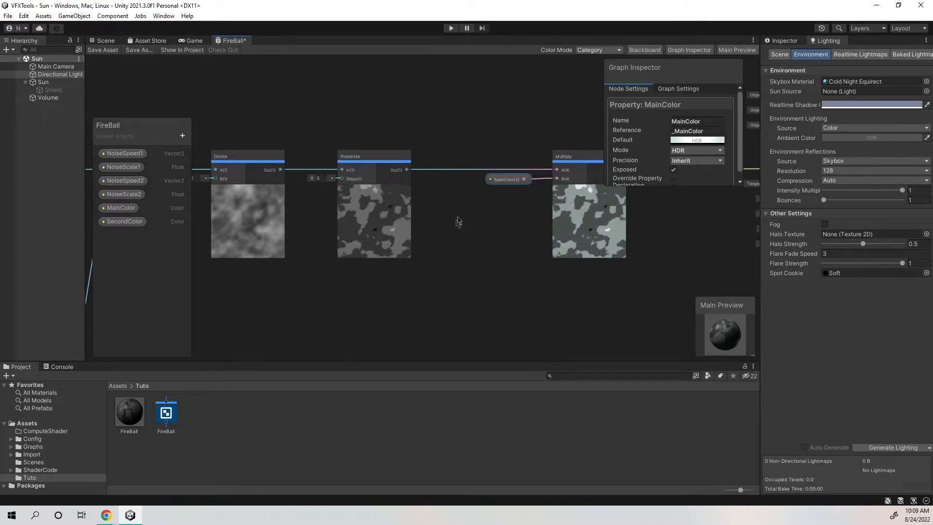
right_click(465, 295)
click(499, 308)
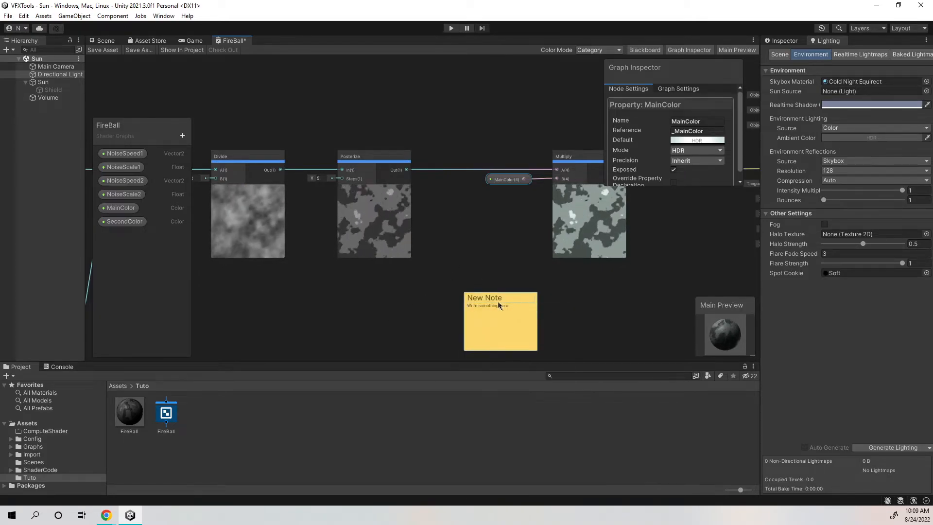
key(Delete)
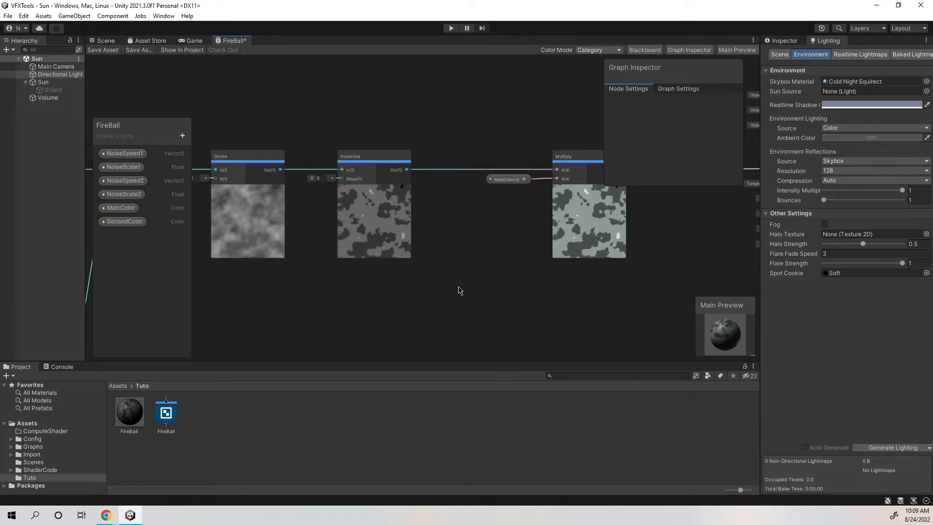
Add a One Minus node below the Posterize node and connect the Posterize output to its input.
right_click(458, 288)
click(504, 293)
text(one)
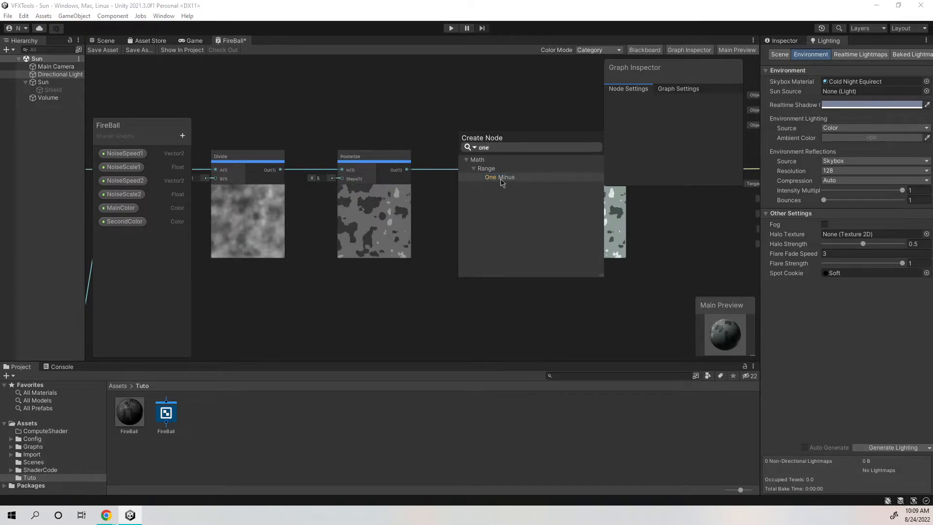
double_click(554, 179)
middle_drag(481, 287, 500, 246)
mouse_move(506, 264)
mouse_down()
mouse_move(481, 260)
mouse_move(493, 257)
mouse_up()
drag(426, 129, 488, 250)
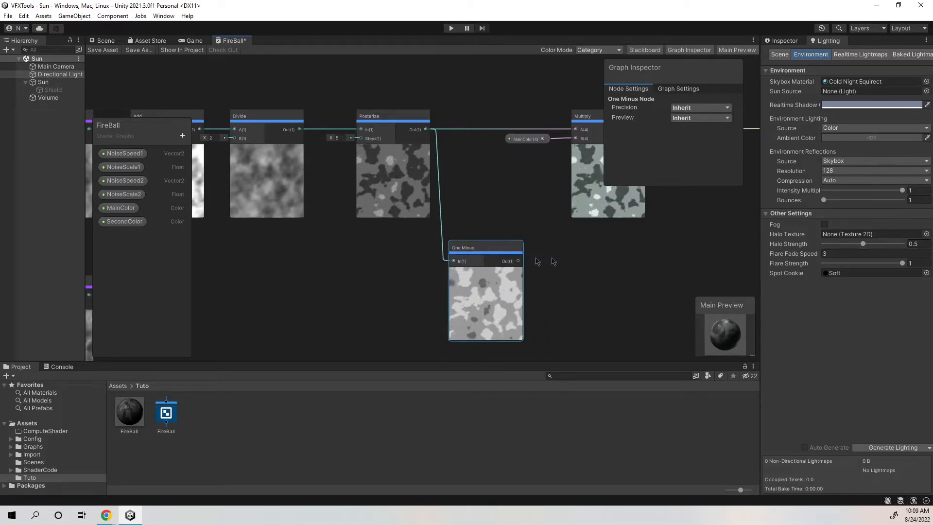
Add a second Multiply node beside the One Minus node and connect the One Minus output to its A input.
middle_drag(590, 253, 535, 241)
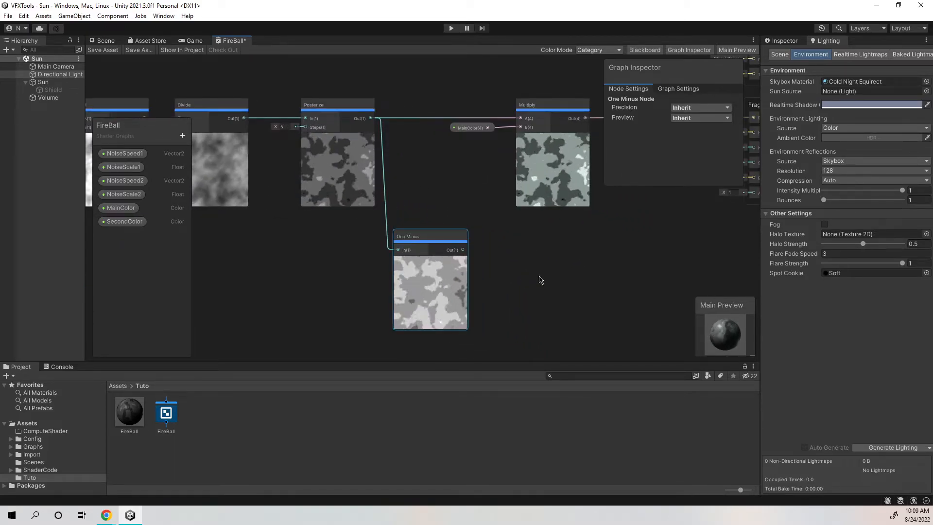
middle_drag(529, 277, 464, 274)
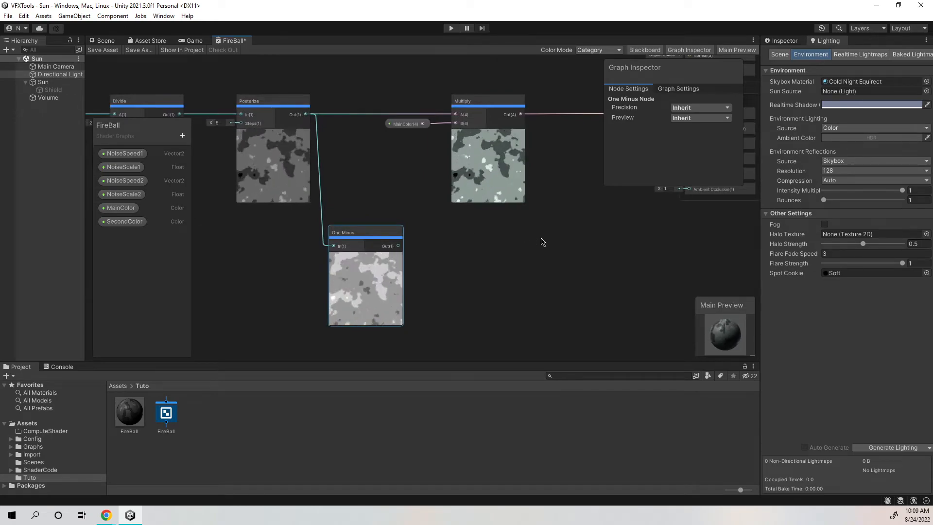
right_click(526, 258)
click(545, 261)
text(mu)
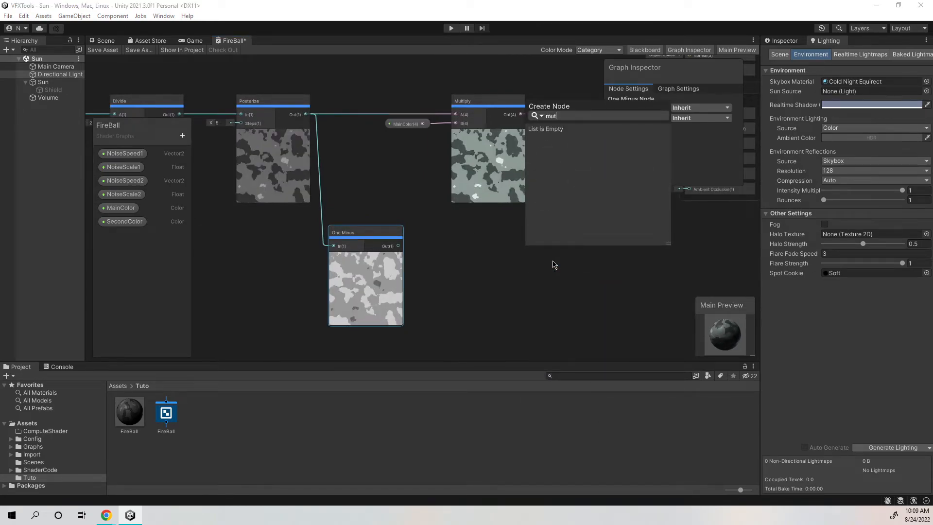
key(Return)
drag(556, 277, 479, 237)
drag(398, 246, 455, 246)
Place a SecondColor node in the graph and connect it to the second Multiply node's B input.
middle_drag(421, 272, 462, 234)
drag(128, 221, 497, 219)
key(a)
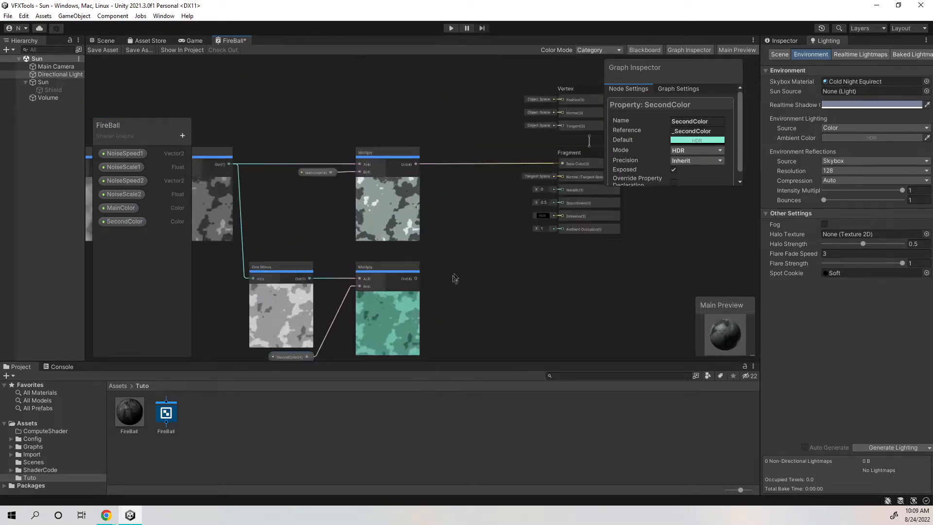
Place an Add node before the Fragment block and connect the MainColor Multiply output to its A input.
right_click(461, 231)
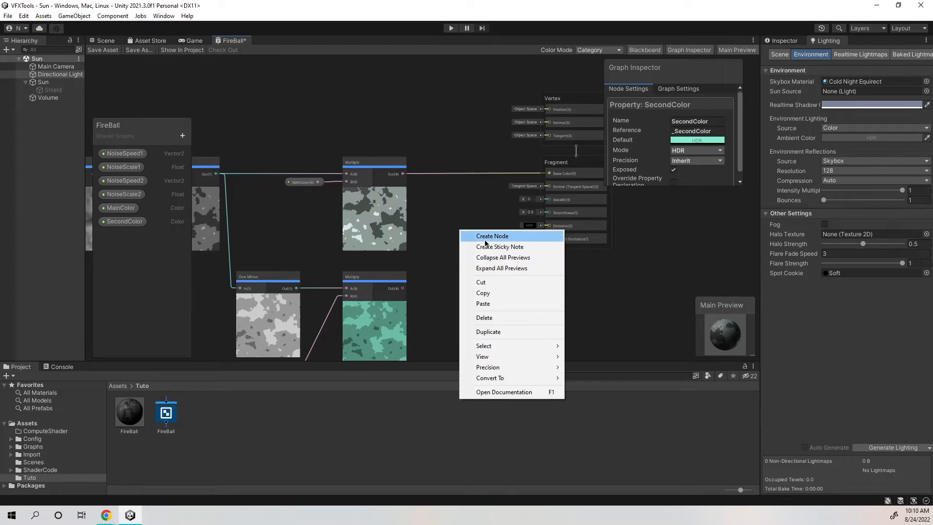
click(484, 237)
text(add)
key(Return)
drag(485, 245, 473, 196)
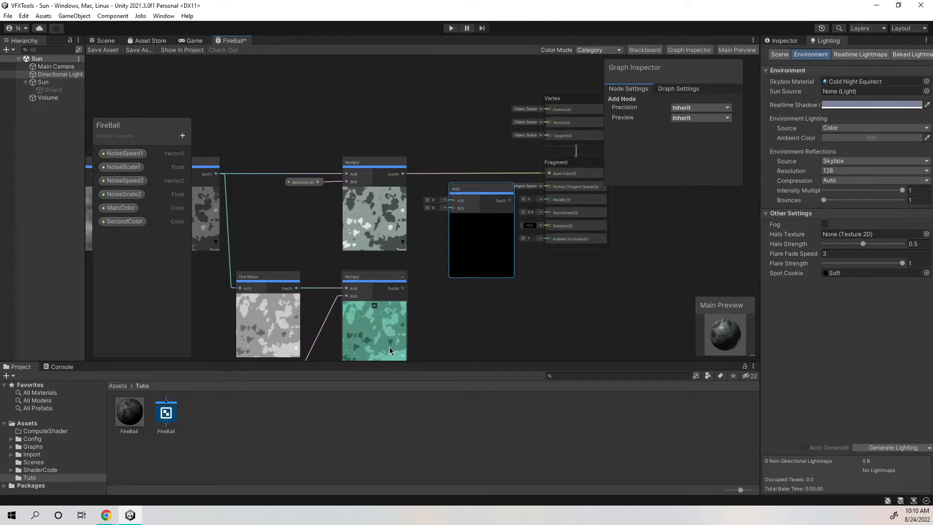
drag(475, 197, 465, 169)
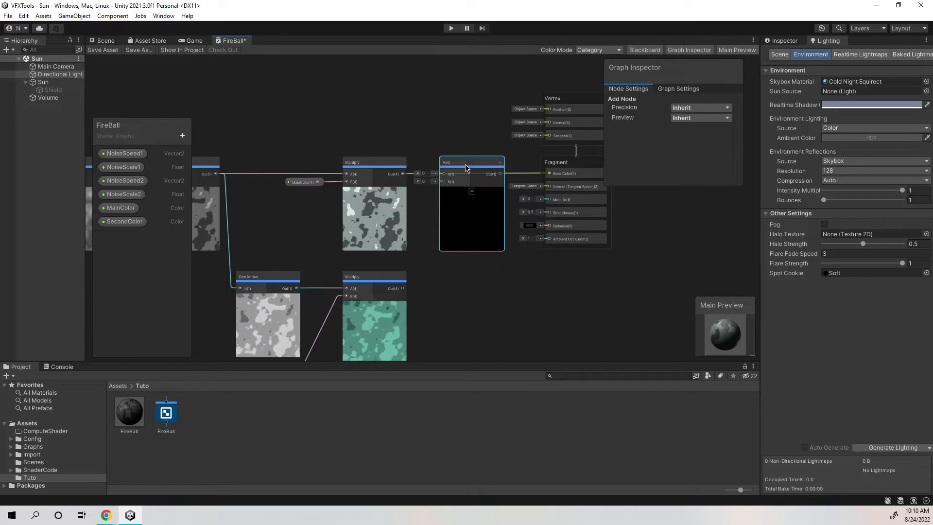
scroll(401, 178, up, 4)
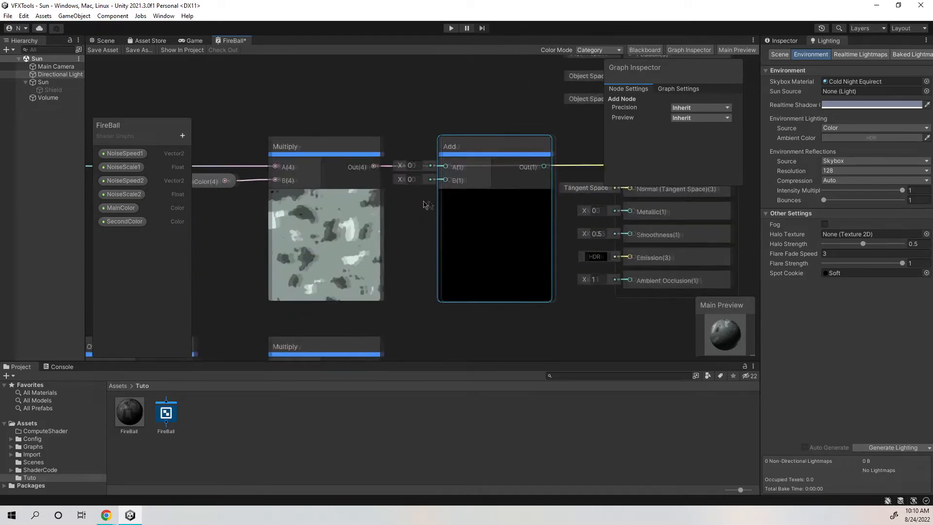
scroll(399, 182, down, 3)
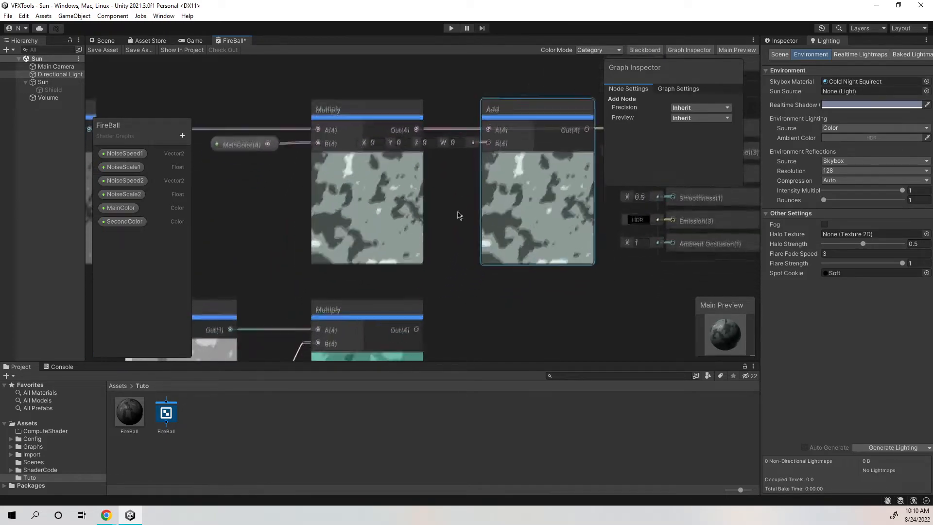
middle_drag(437, 258, 441, 214)
middle_drag(392, 128, 375, 181)
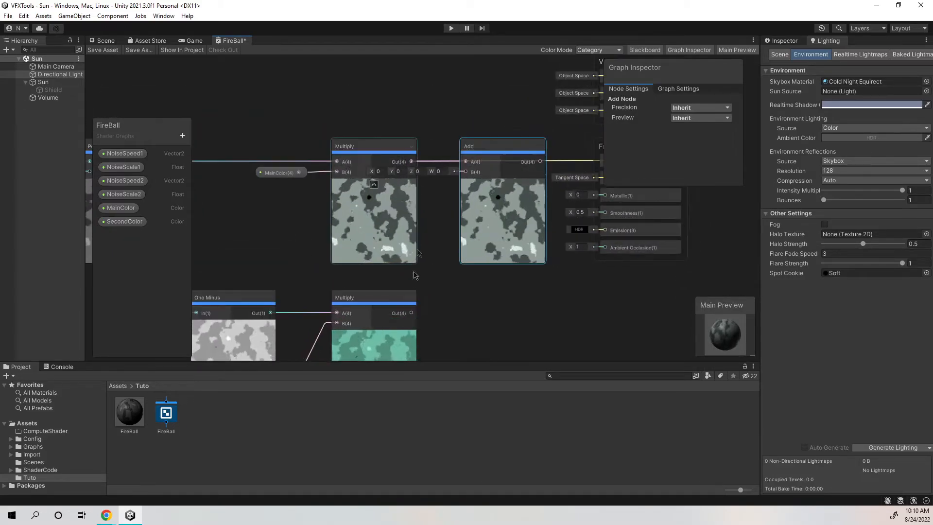
Connect the SecondColor Multiply output to the Add node's B input and the Add output to Base Color.
drag(412, 314, 465, 172)
middle_drag(465, 171, 398, 199)
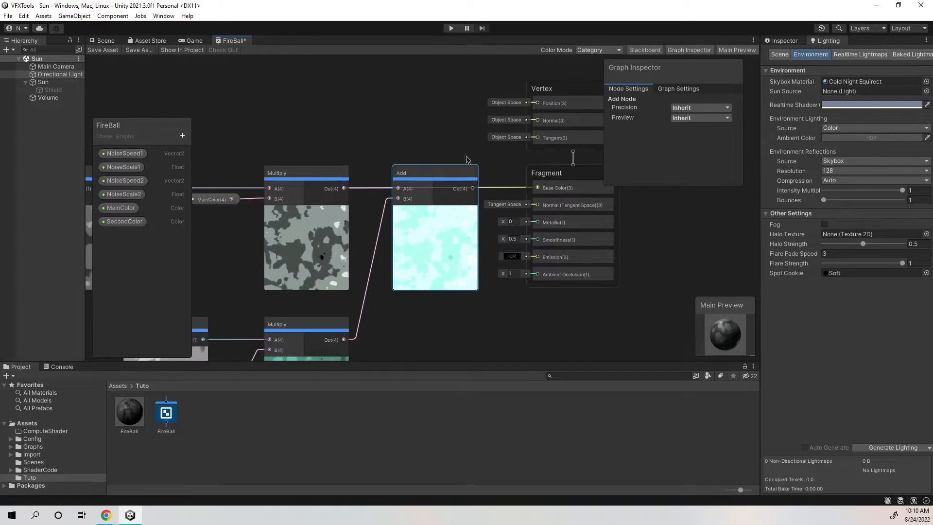
middle_drag(448, 239, 491, 180)
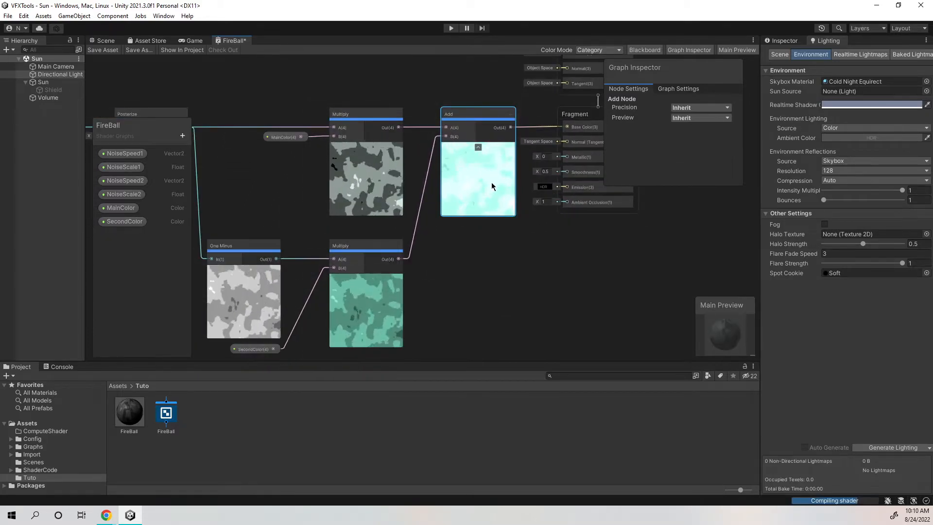
drag(472, 128, 464, 128)
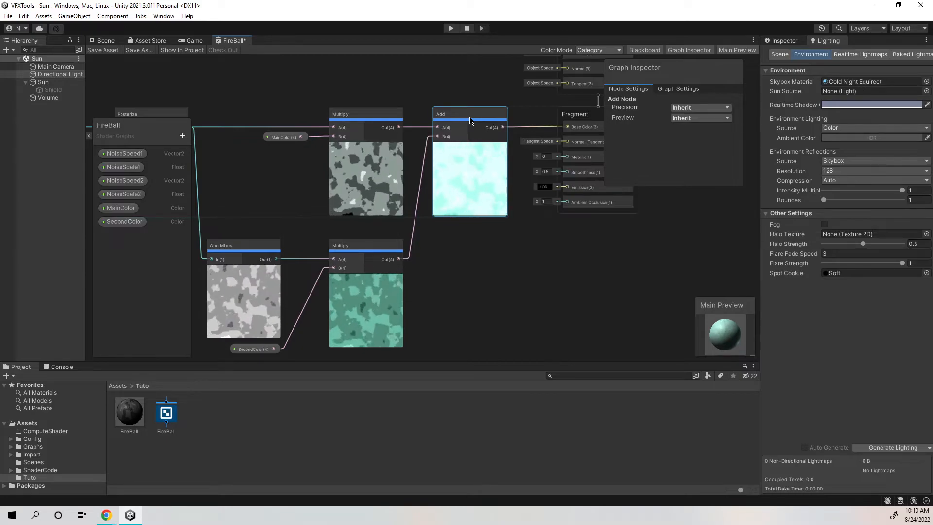
middle_drag(514, 217, 473, 260)
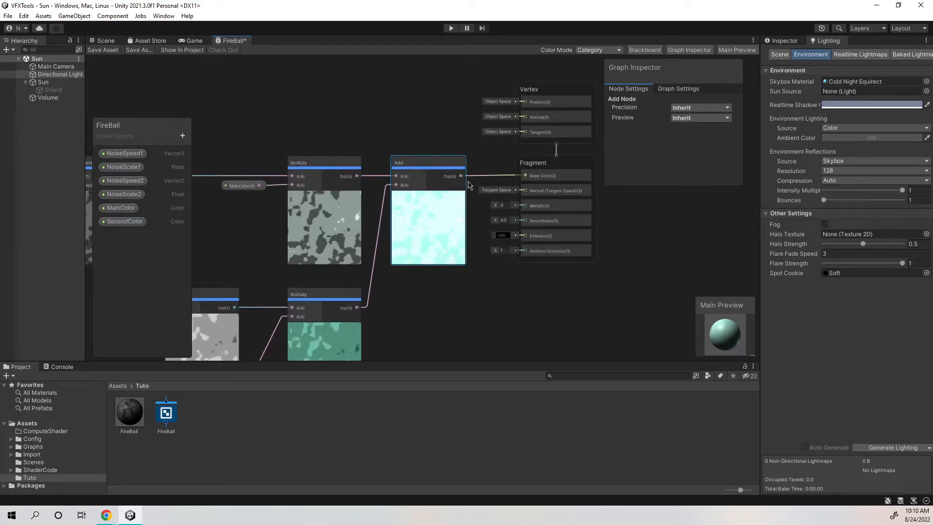
Connect the Add node's output to the Fragment block's Emission input as well and save the shader graph asset.
drag(461, 176, 479, 197)
drag(519, 242, 524, 236)
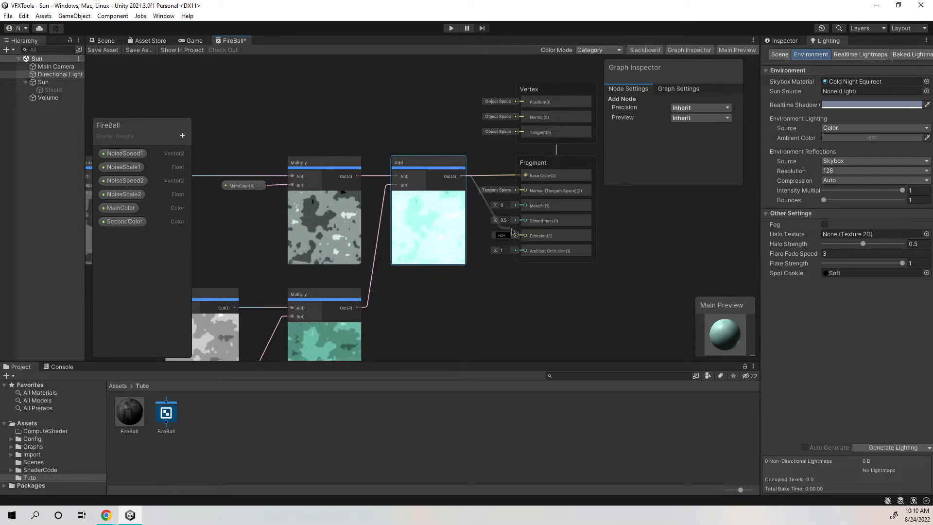
middle_drag(496, 228, 514, 259)
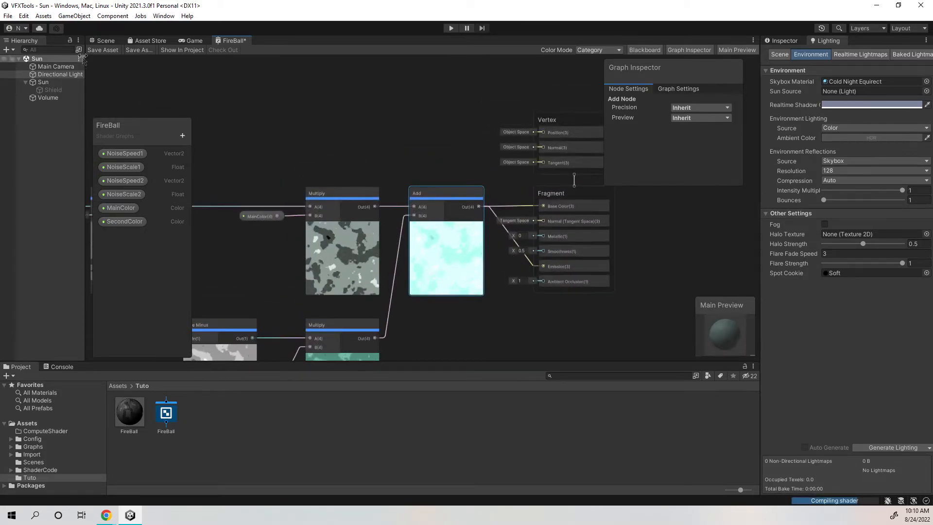
click(102, 49)
With the Game view showing, set the FireBall material's MainColor to a light mint green, about RGB 146, 219, 192.
scroll(379, 136, down, 2)
middle_drag(398, 146, 433, 141)
scroll(433, 142, up, 1)
middle_drag(424, 245, 484, 165)
scroll(484, 165, down, 2)
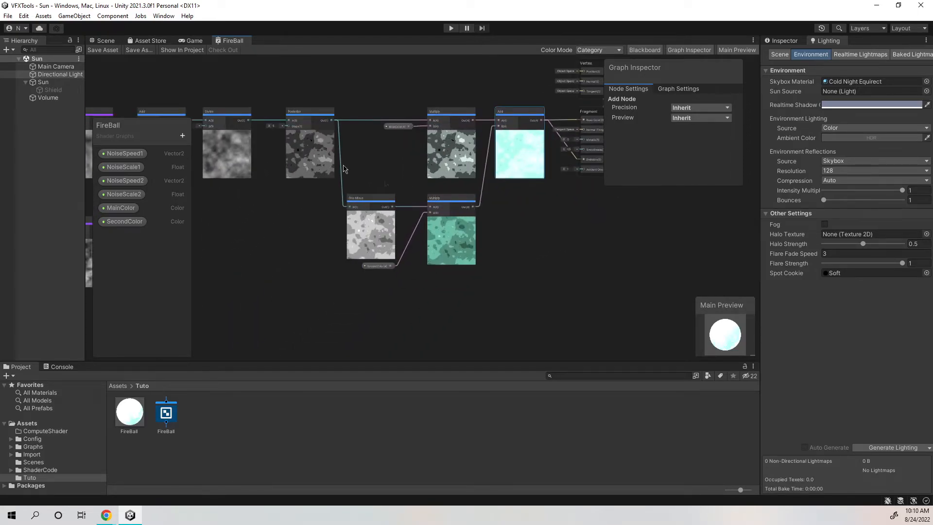
click(192, 42)
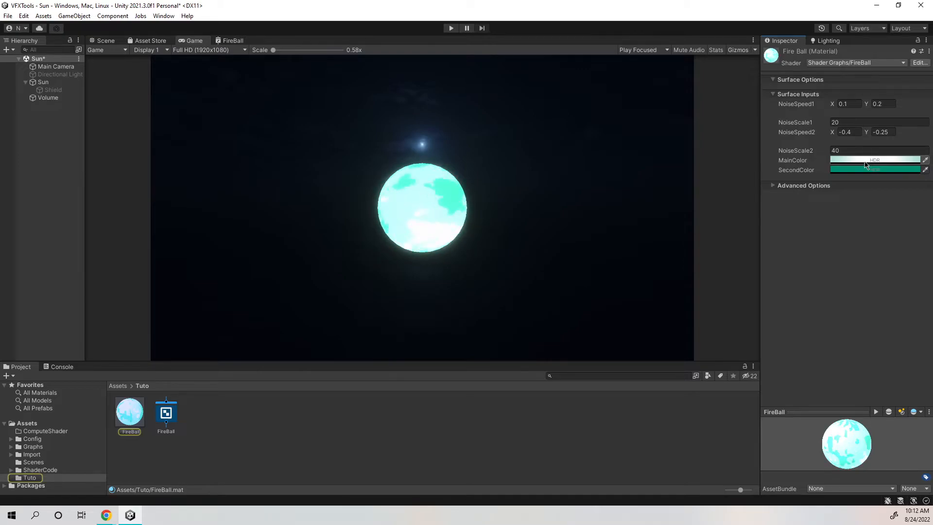
click(865, 162)
drag(868, 220, 864, 217)
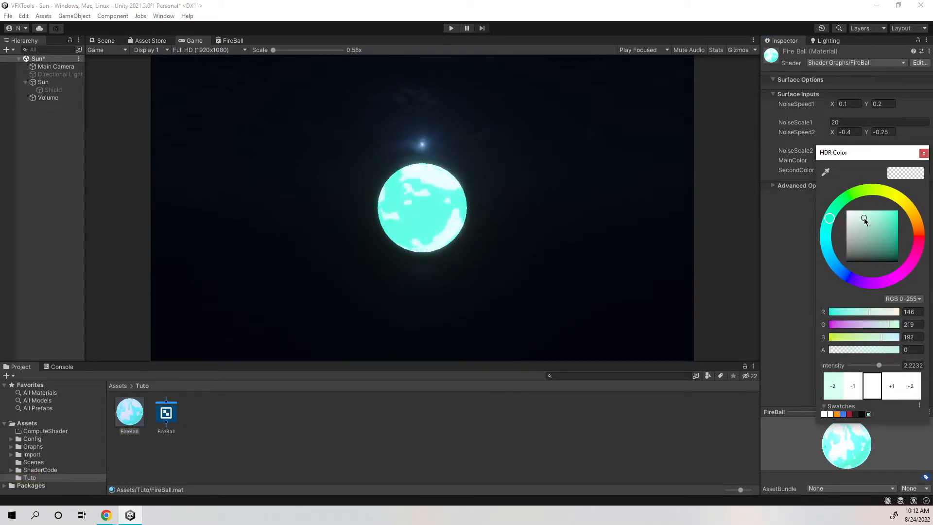
click(923, 153)
Shift the FireBall material's SecondColor to a slightly lighter, less saturated green.
click(867, 170)
drag(896, 255, 891, 249)
click(923, 162)
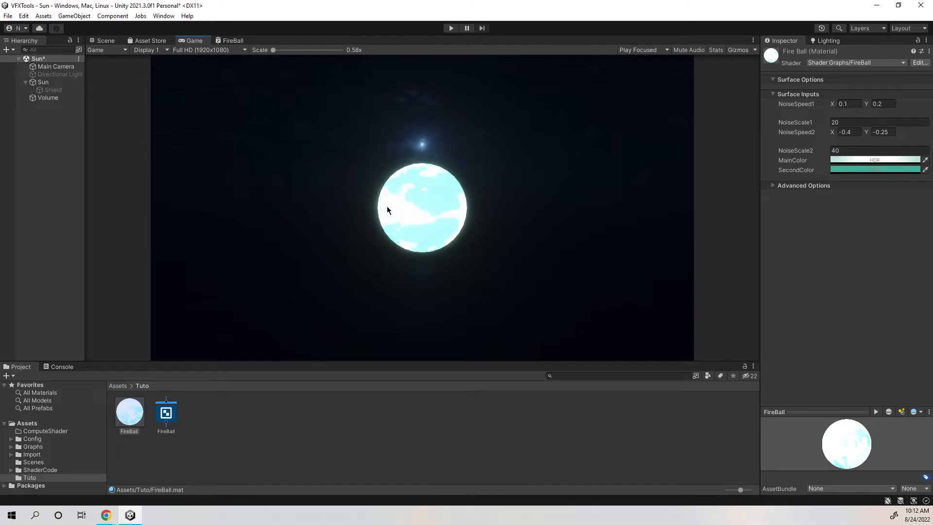
Return to the FireBall graph, create a Normal Vector node and place it above the Posterize node.
click(234, 42)
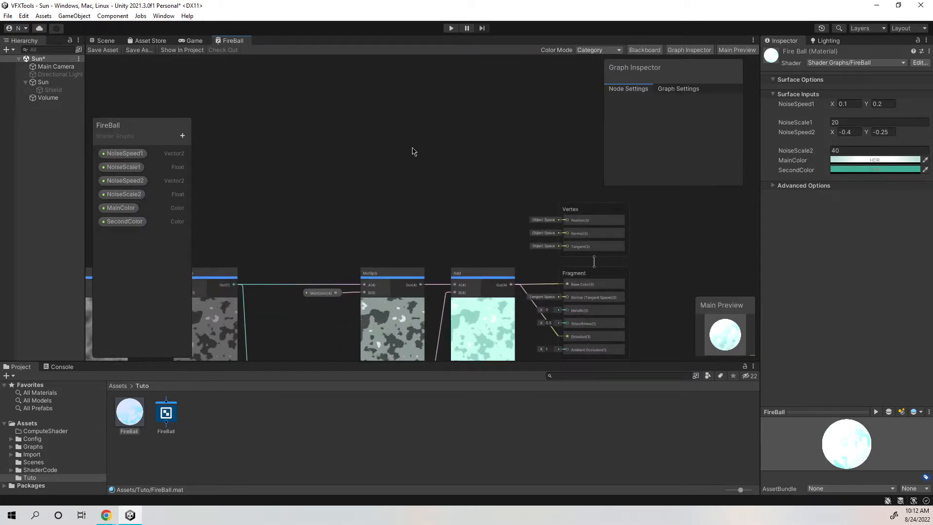
right_click(356, 209)
click(388, 212)
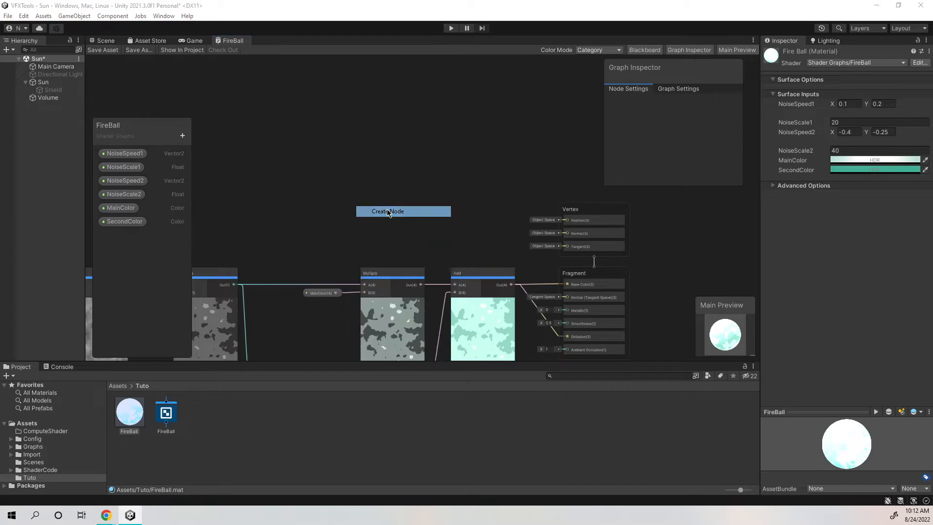
text(nor)
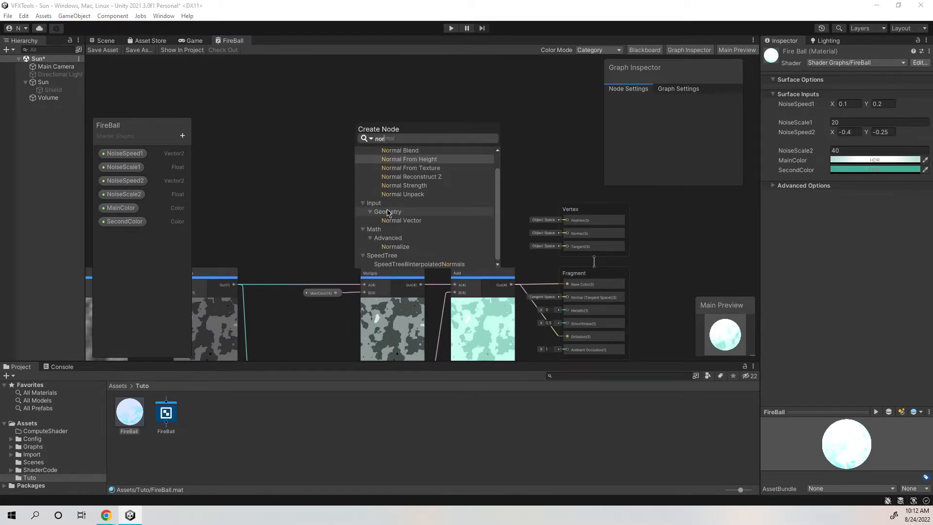
click(401, 220)
drag(390, 226, 391, 167)
middle_drag(402, 142, 485, 123)
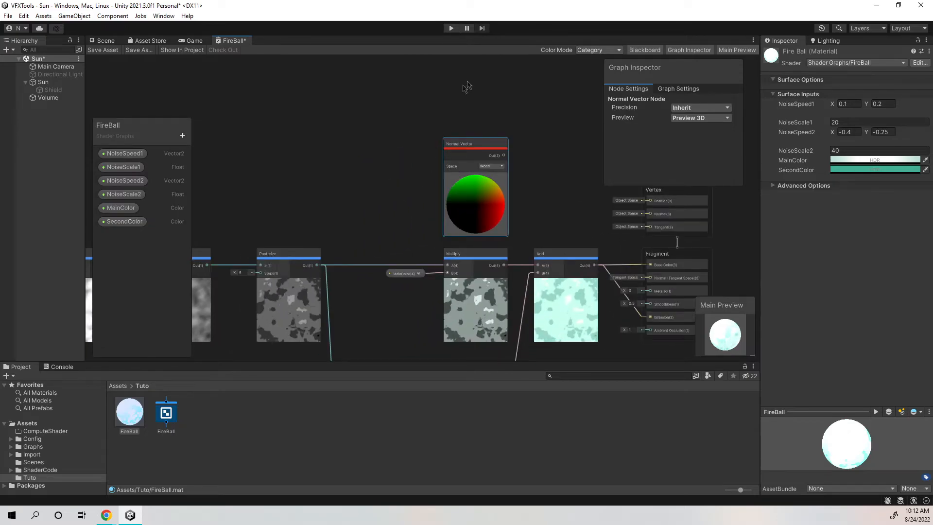
middle_drag(410, 145, 319, 161)
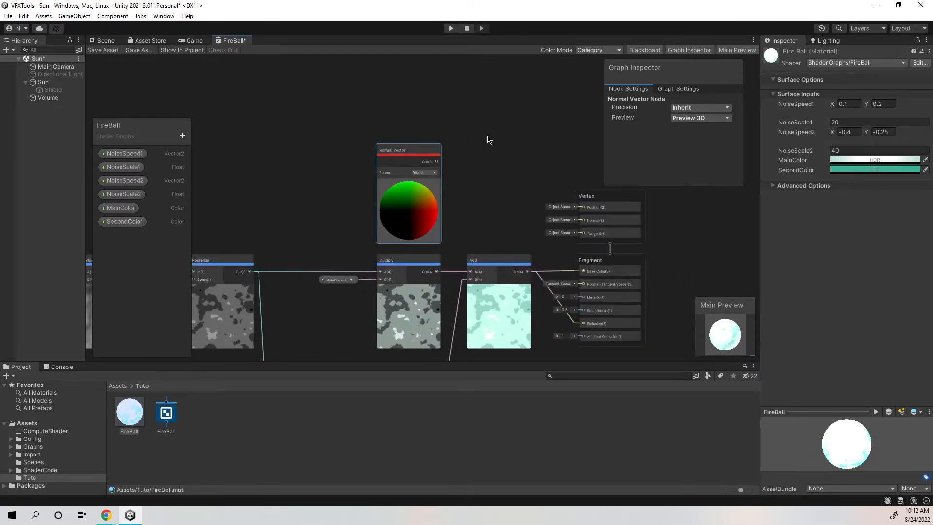
middle_drag(477, 149, 604, 111)
scroll(545, 137, down, 2)
drag(538, 125, 397, 124)
Create a Multiply node and place it directly beside the Normal Vector node.
middle_drag(508, 131, 508, 141)
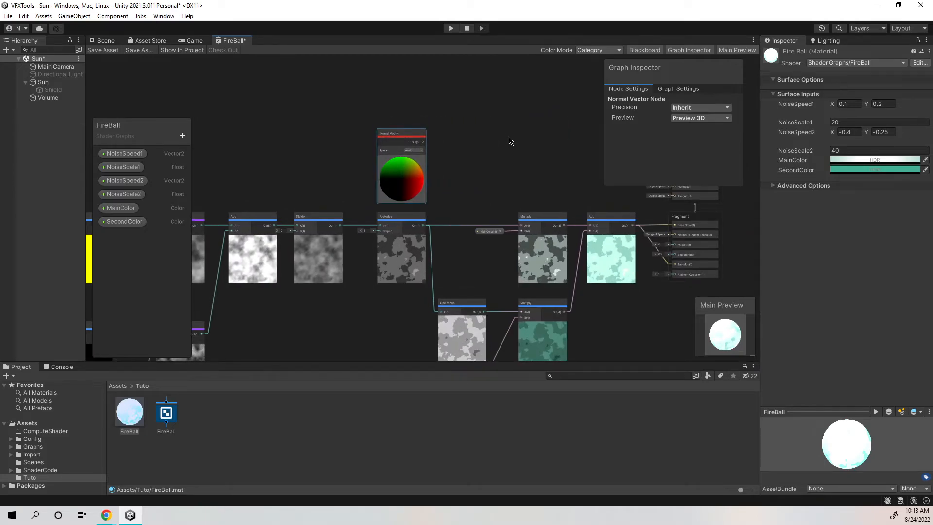
right_click(506, 138)
click(520, 139)
text(mu)
key(Return)
drag(533, 136, 464, 134)
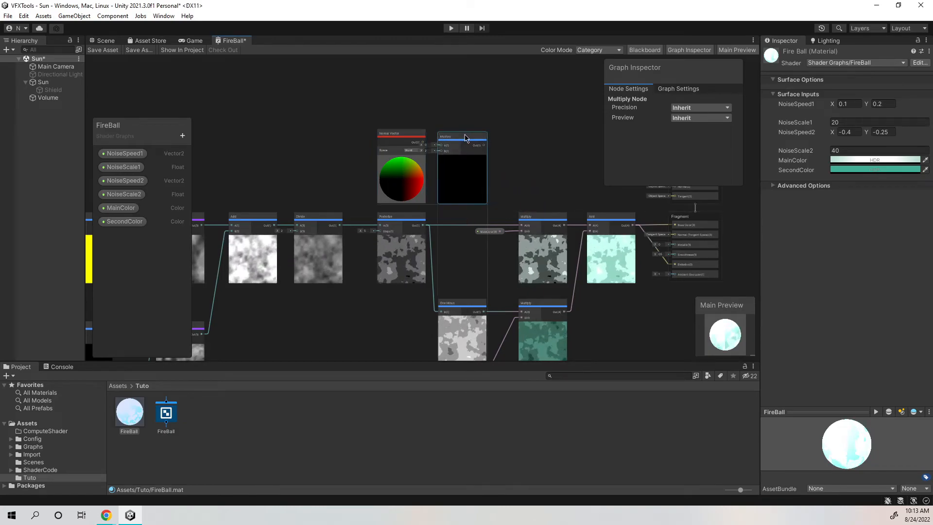
Connect the Normal Vector output to the new Multiply node's A input and the Posterize output to its B input.
drag(424, 225, 440, 146)
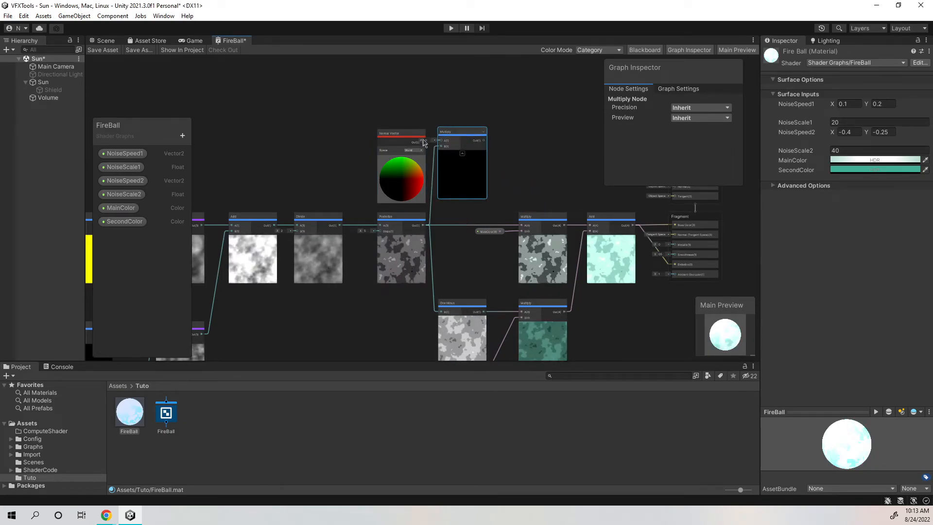
drag(409, 141, 433, 145)
scroll(428, 160, up, 3)
click(427, 175)
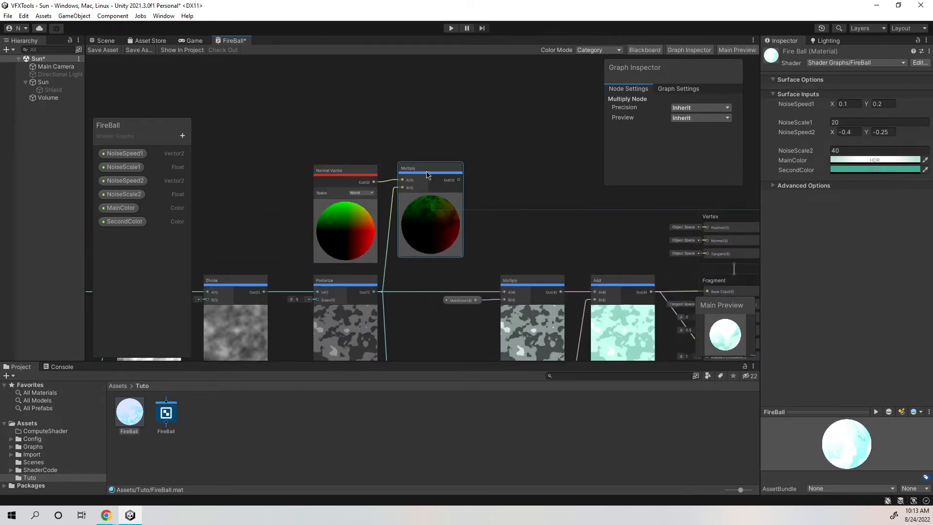
Add a Float property named VectorOffset and place its node above the Normal Vector's Multiply node.
click(184, 136)
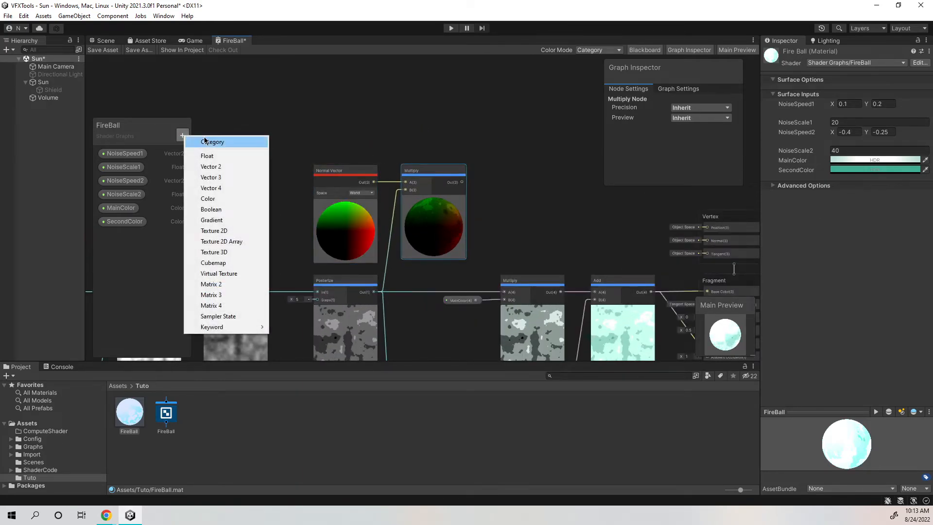
click(209, 156)
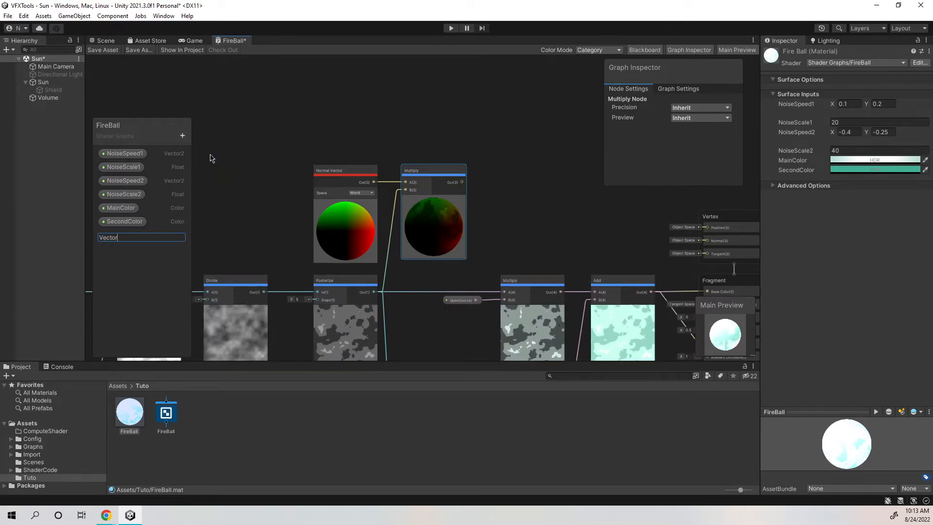
text(VectorOffset)
key(Return)
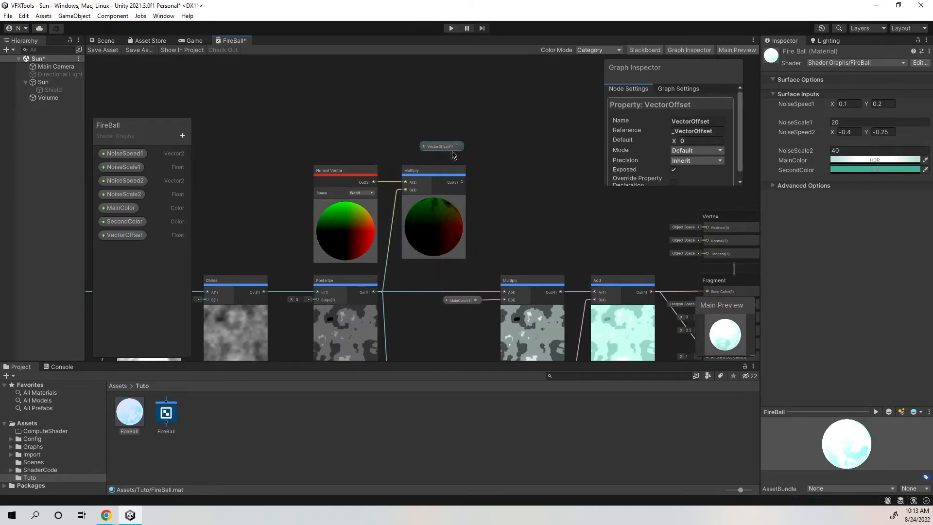
middle_drag(452, 155, 438, 168)
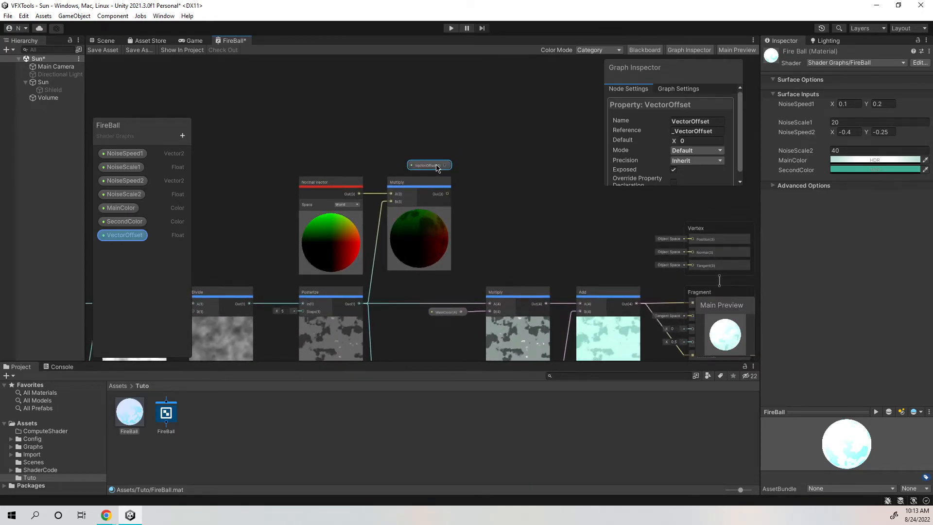
Add another Multiply node with VectorOffset into A and the previous Multiply into B, and set VectorOffset's default to 0.1.
right_click(479, 179)
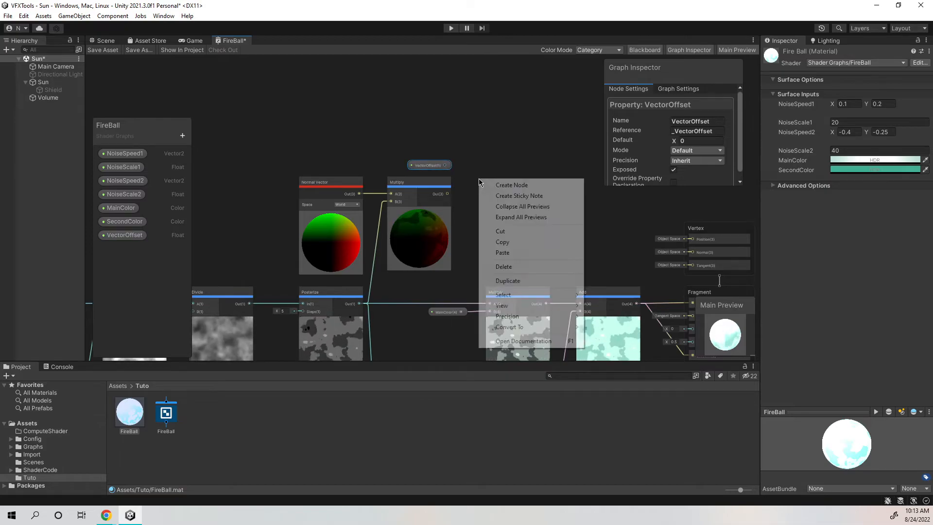
click(503, 187)
text(mult)
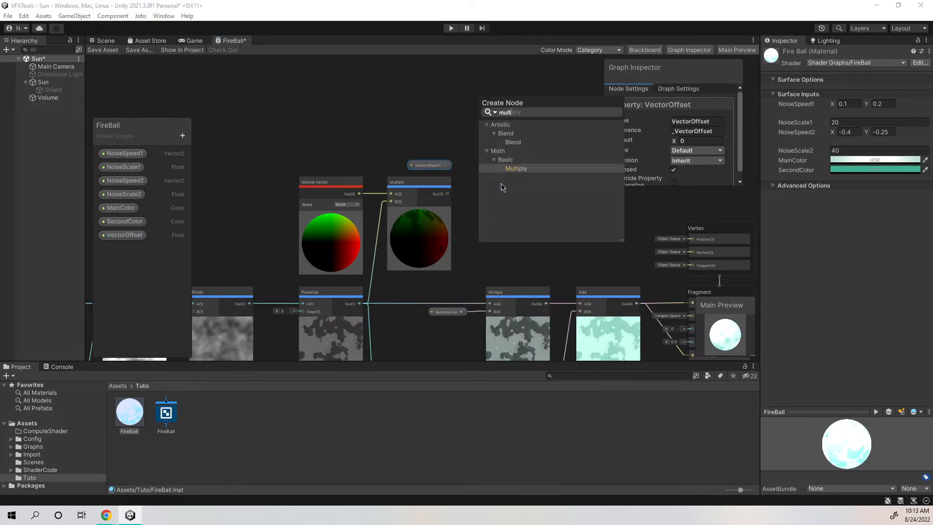
key(Return)
drag(510, 198, 483, 160)
click(426, 166)
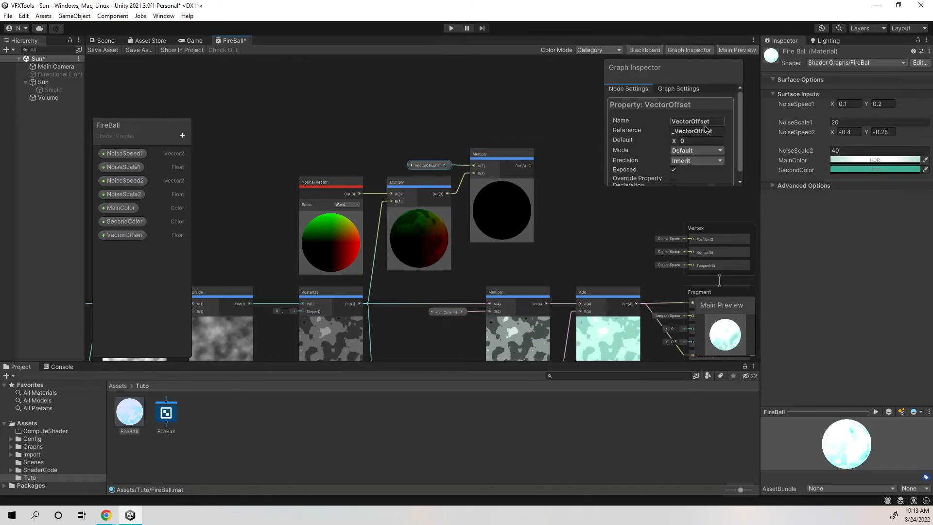
text(0.1)
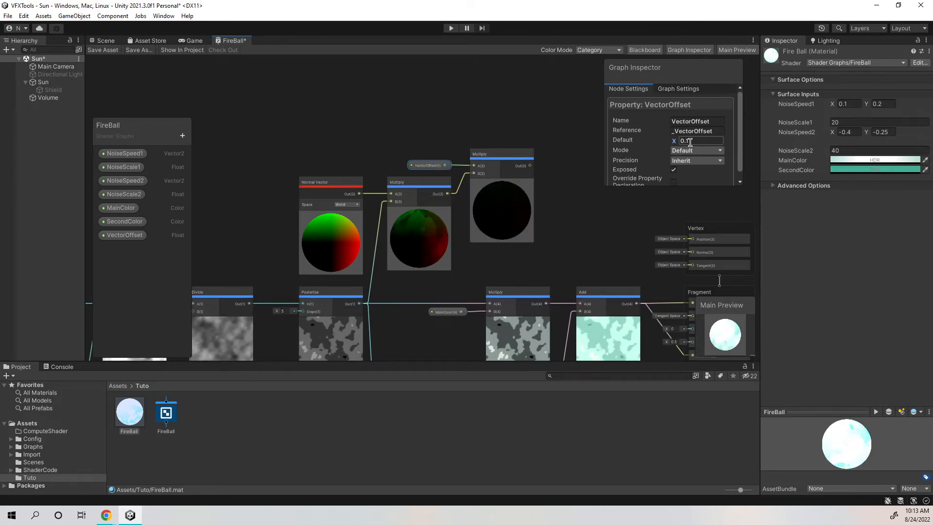
Create a Position node in Object space and place it above the VectorOffset Multiply node.
middle_drag(503, 119, 487, 136)
middle_drag(454, 98, 442, 113)
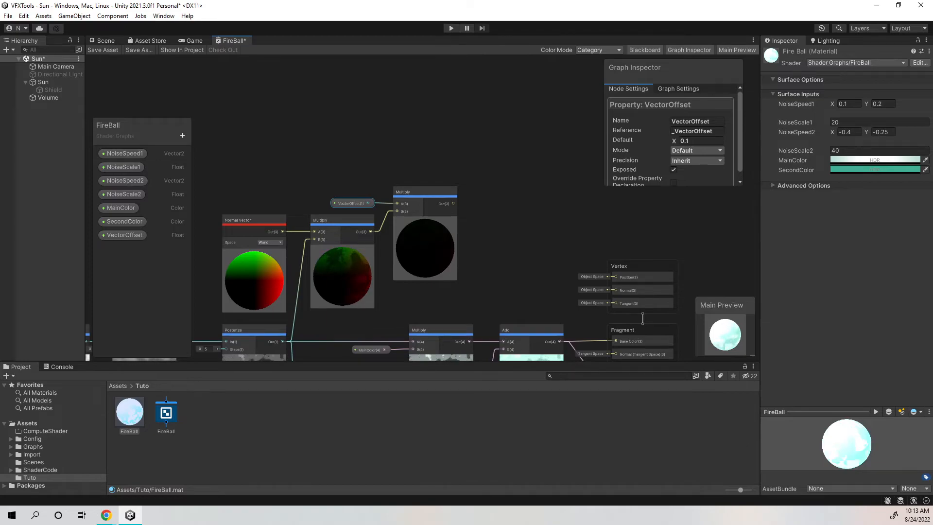
right_click(441, 115)
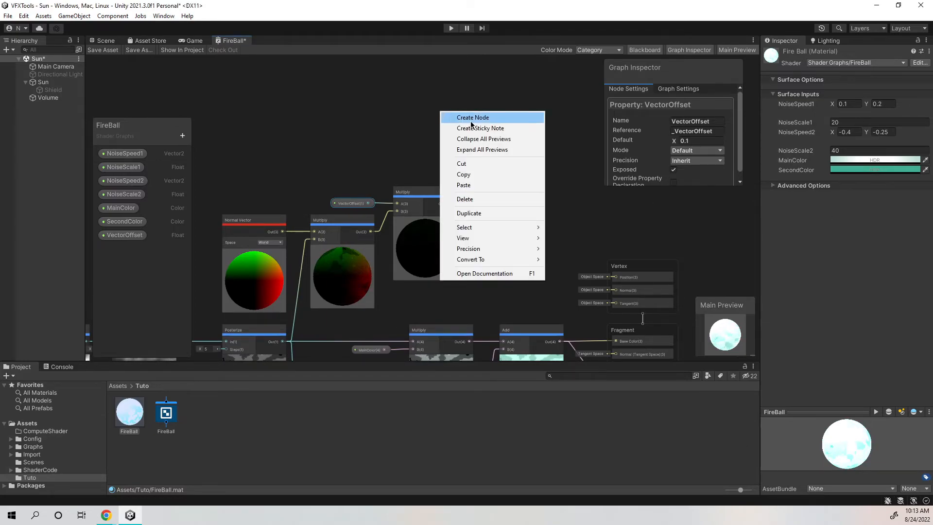
click(456, 117)
text(posi)
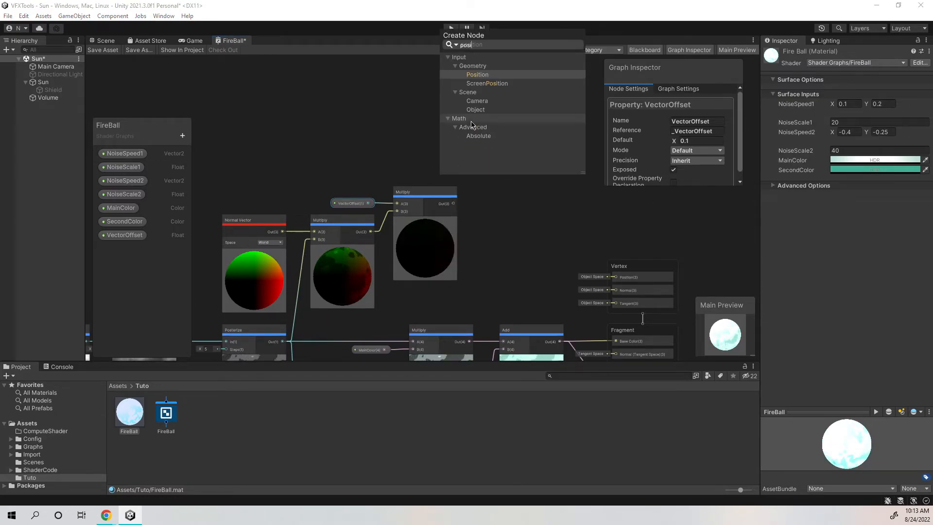
key(Return)
drag(477, 128, 450, 119)
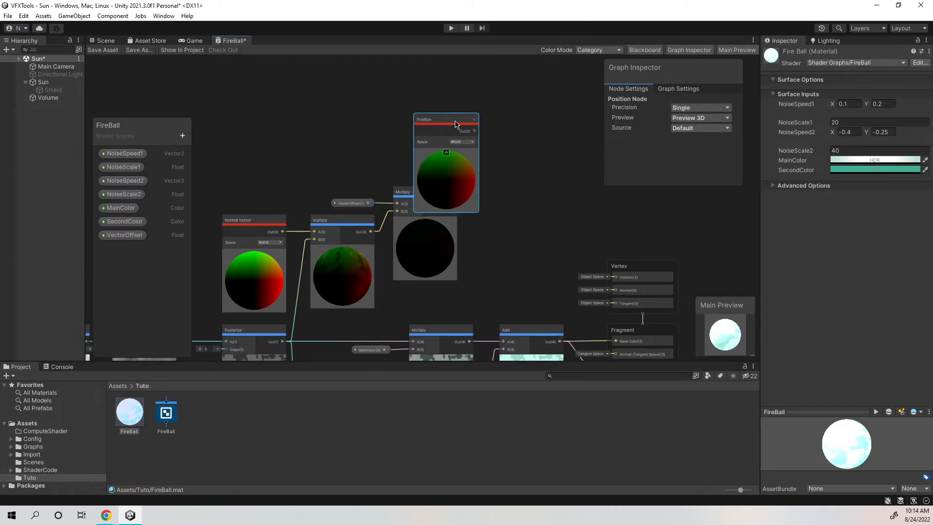
click(461, 143)
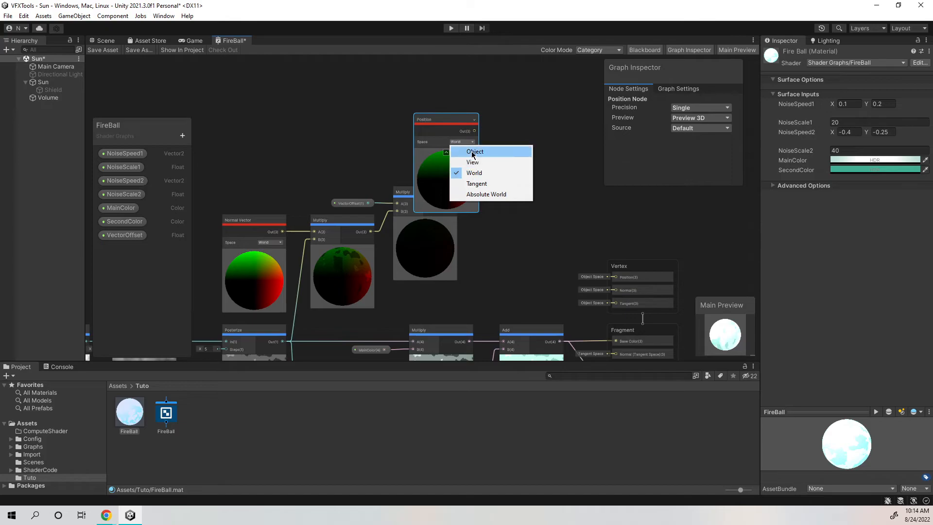
click(474, 152)
drag(450, 121, 429, 113)
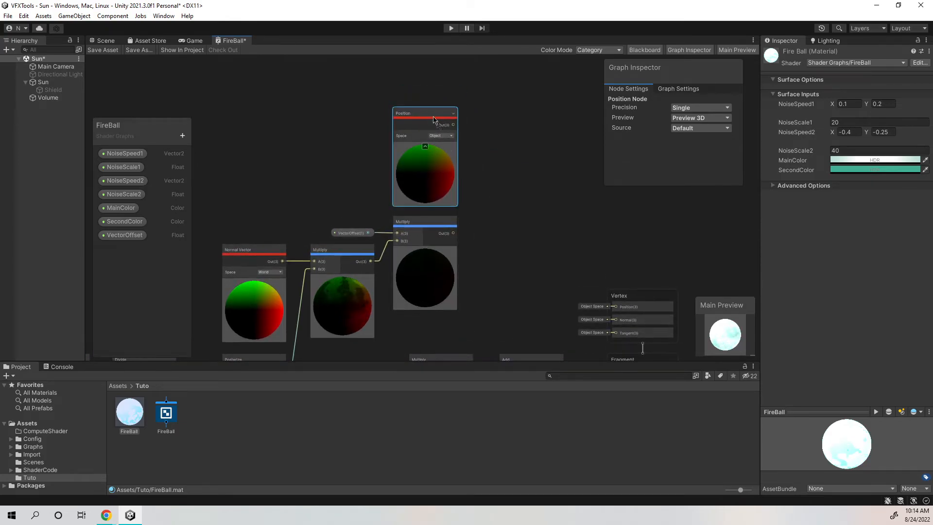
Create an Add node and place it between the VectorOffset Multiply node and the Vertex block.
right_click(529, 195)
click(545, 198)
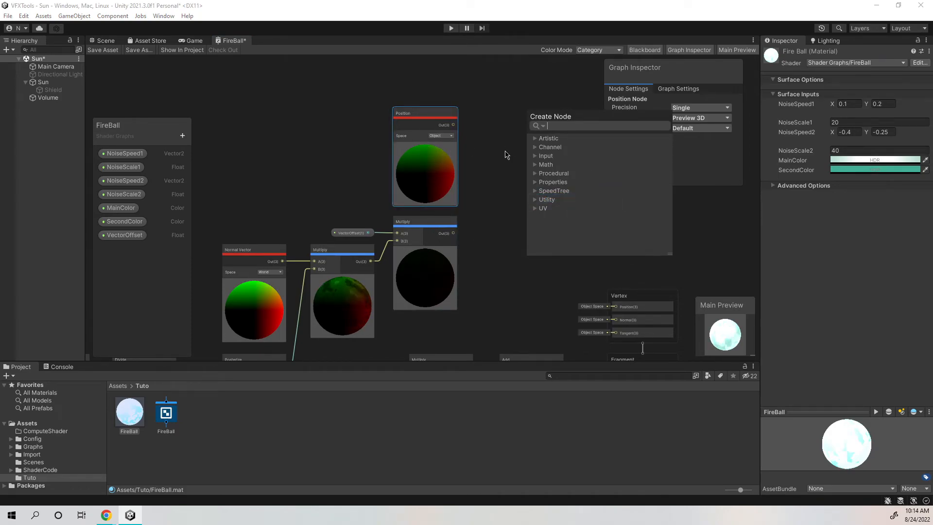
text(add)
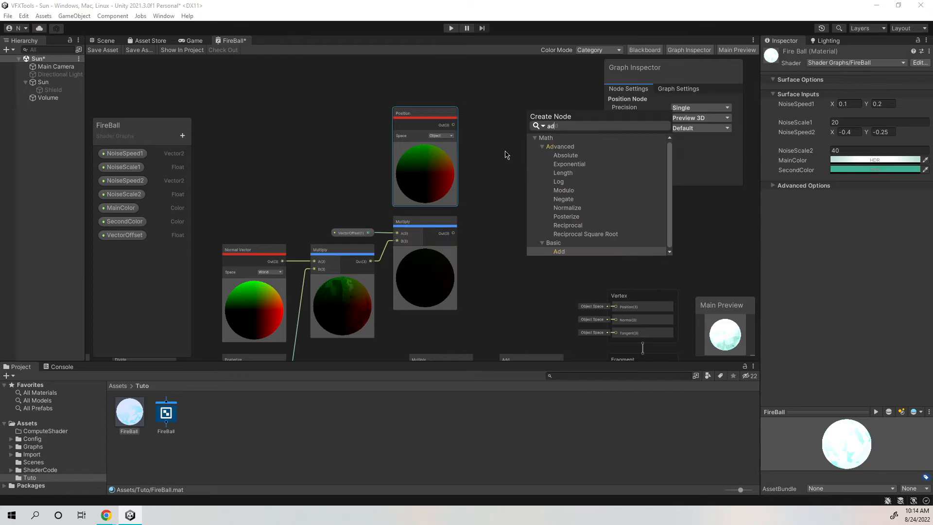
key(Return)
drag(570, 214, 541, 227)
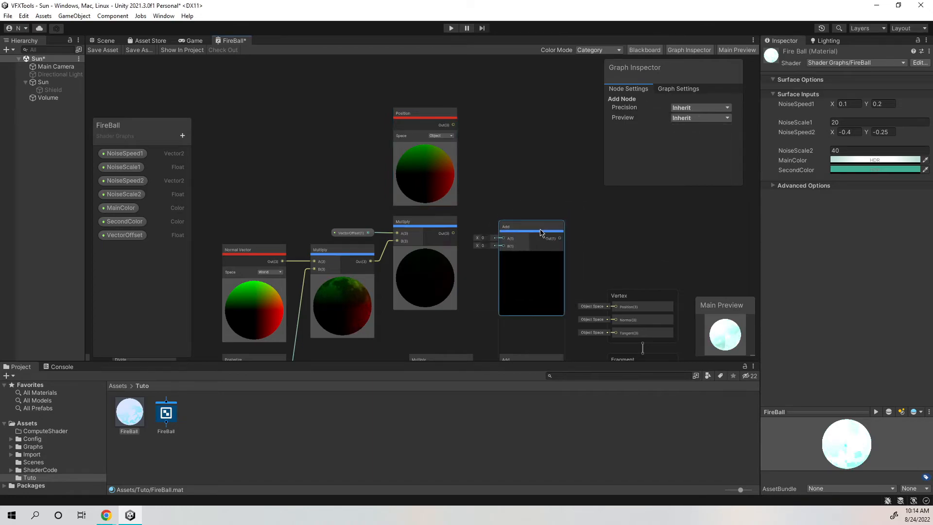
Connect Position to the new Add node's A, the VectorOffset Multiply to its B, and its output to Vertex Position.
drag(453, 125, 504, 241)
middle_drag(299, 229, 334, 222)
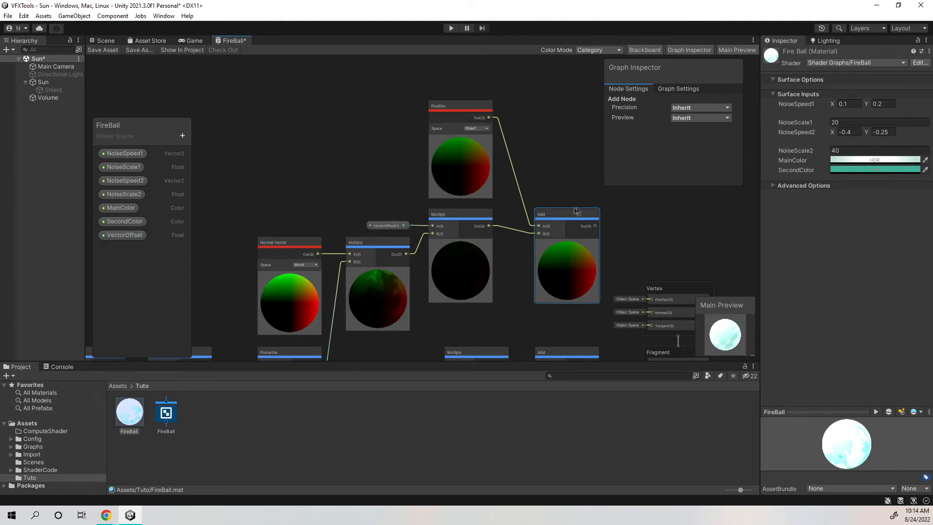
middle_drag(541, 165, 364, 128)
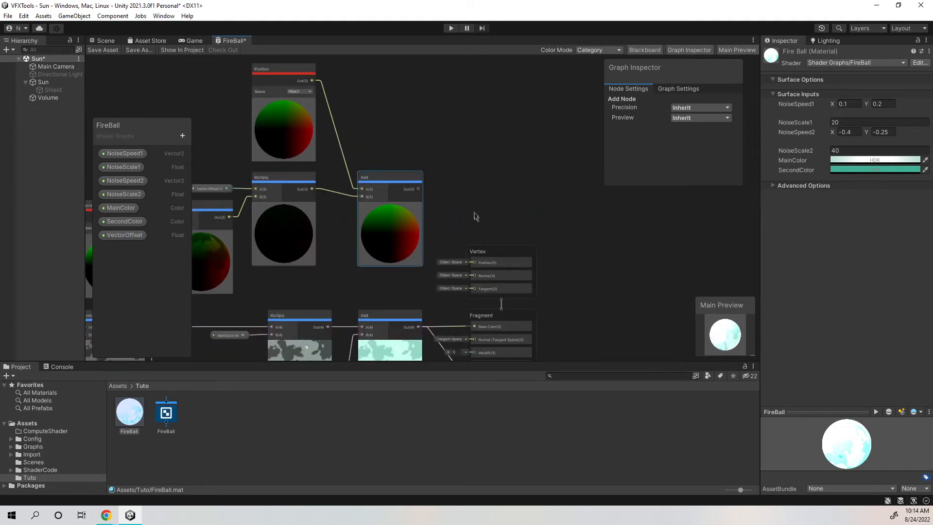
drag(418, 188, 474, 263)
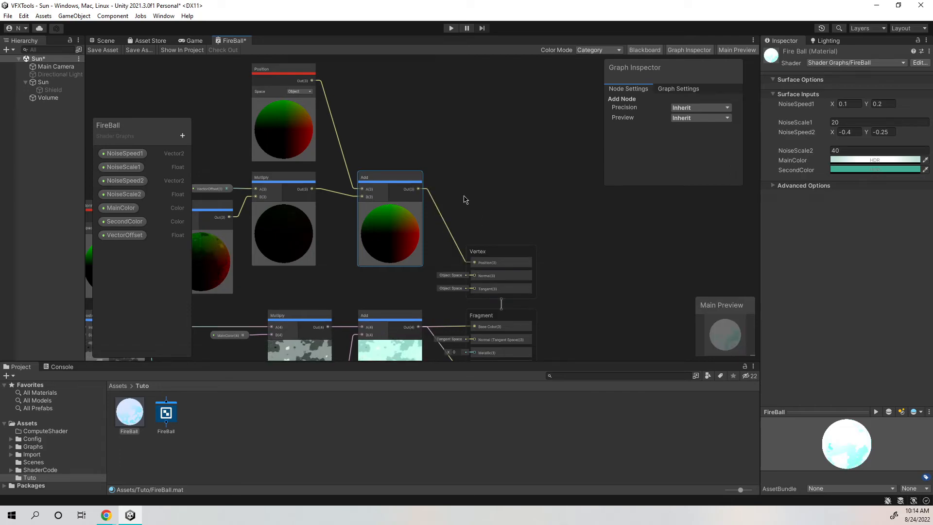
Save the shader graph, show the sun in the Game view, and set the FireBall material's NoiseScale1 to about 106.82.
key(ctrl+s)
click(190, 40)
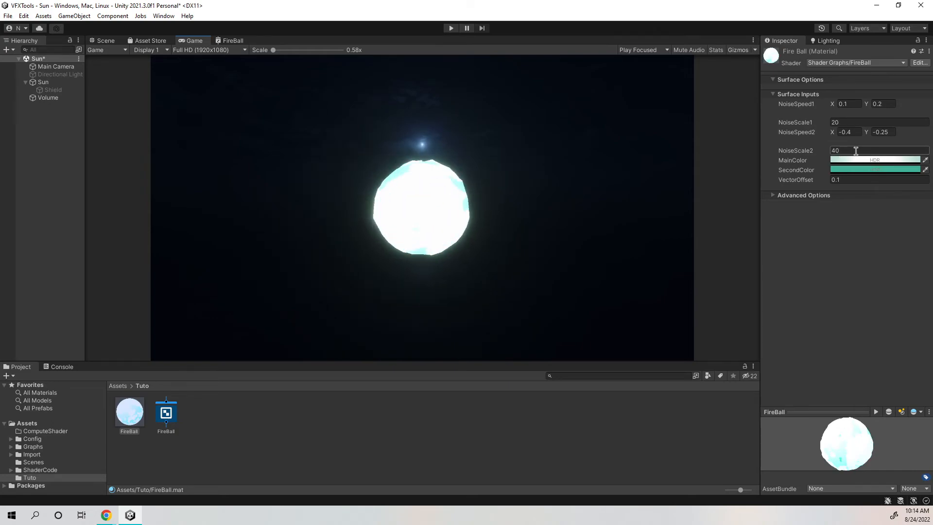
click(798, 122)
drag(798, 122, 755, 158)
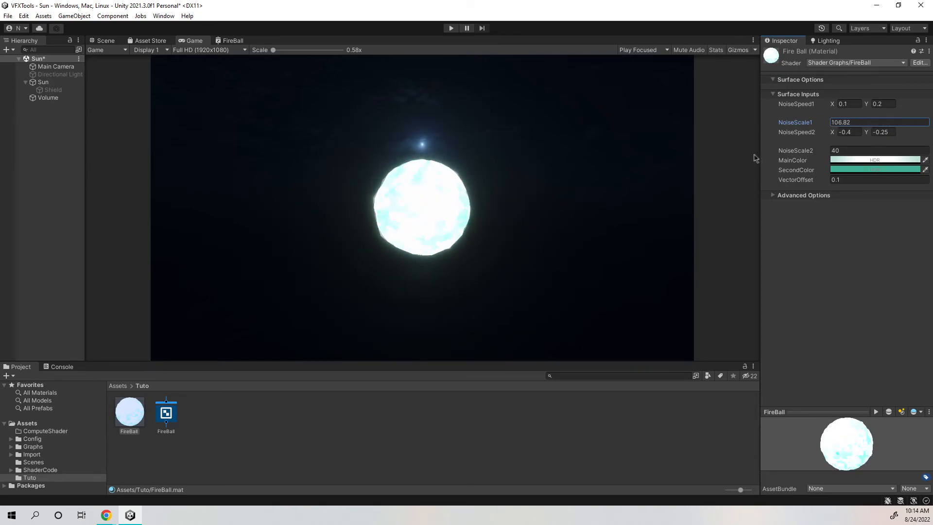
click(505, 223)
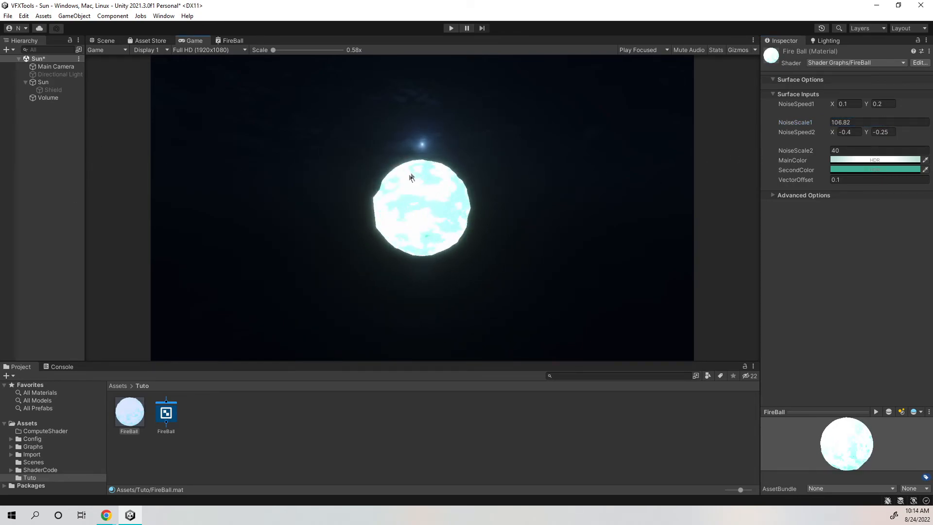
Set the X component of the FireBall material's NoiseSpeed2 to -0.15.
click(855, 132)
text(-0.)
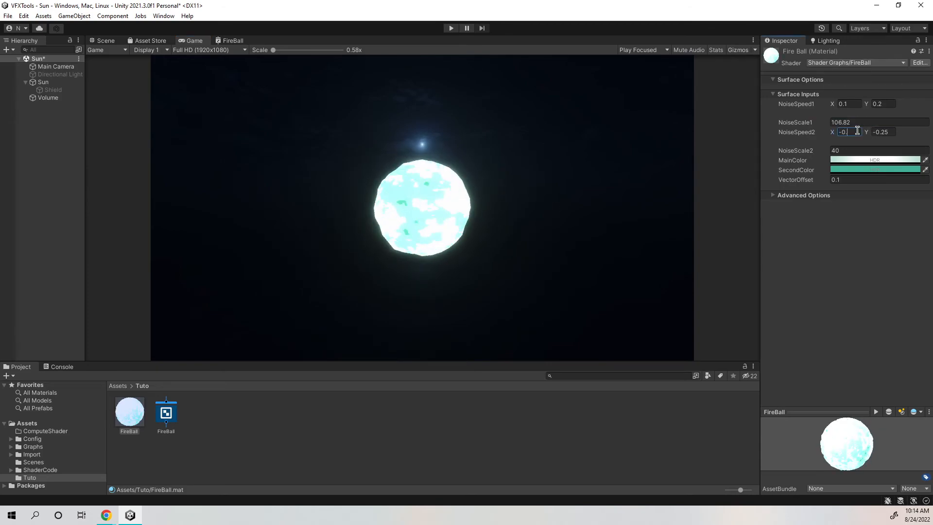
text(15)
click(557, 207)
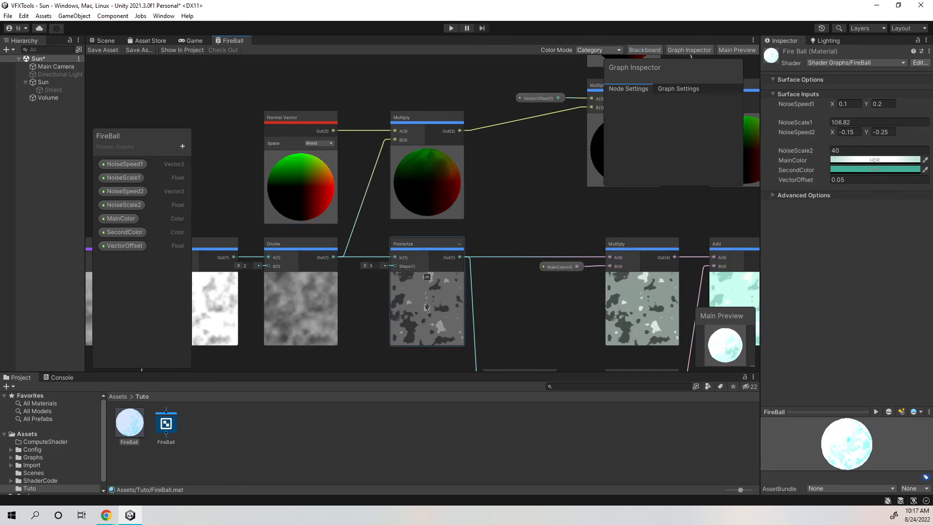
middle_drag(354, 324, 412, 327)
middle_drag(392, 270, 381, 313)
scroll(381, 313, down, 1)
scroll(414, 248, up, 1)
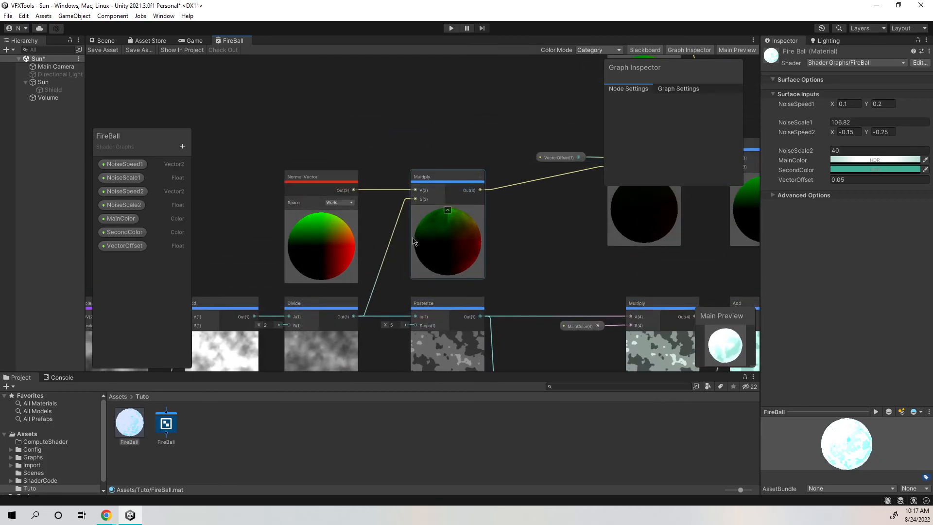
middle_drag(385, 254, 406, 179)
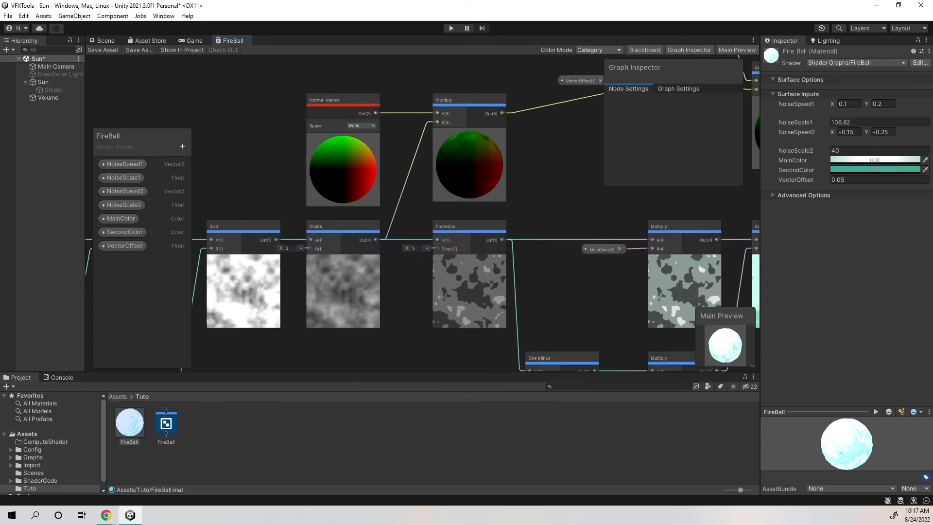